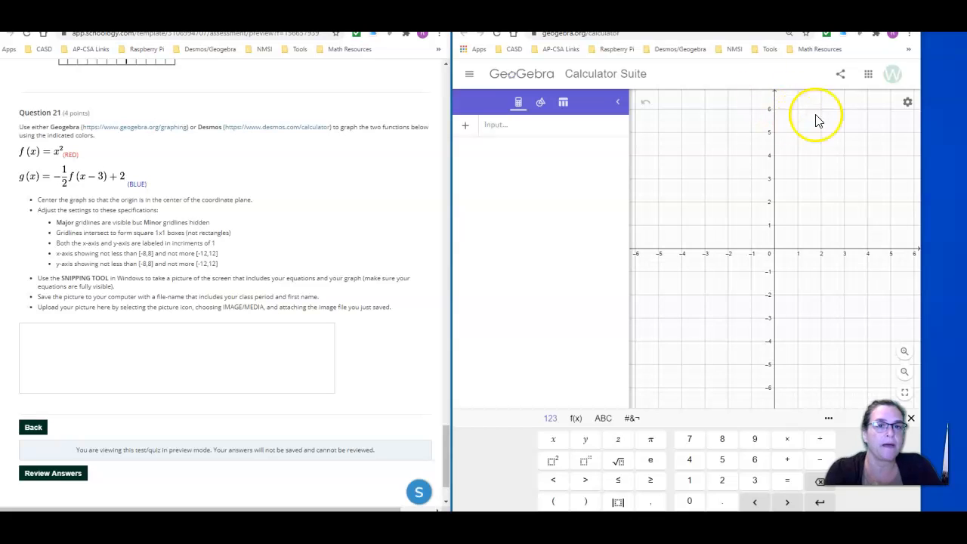
In the graph settings, set the number distance to 1 on both the x-axis and the y-axis
left_click(908, 104)
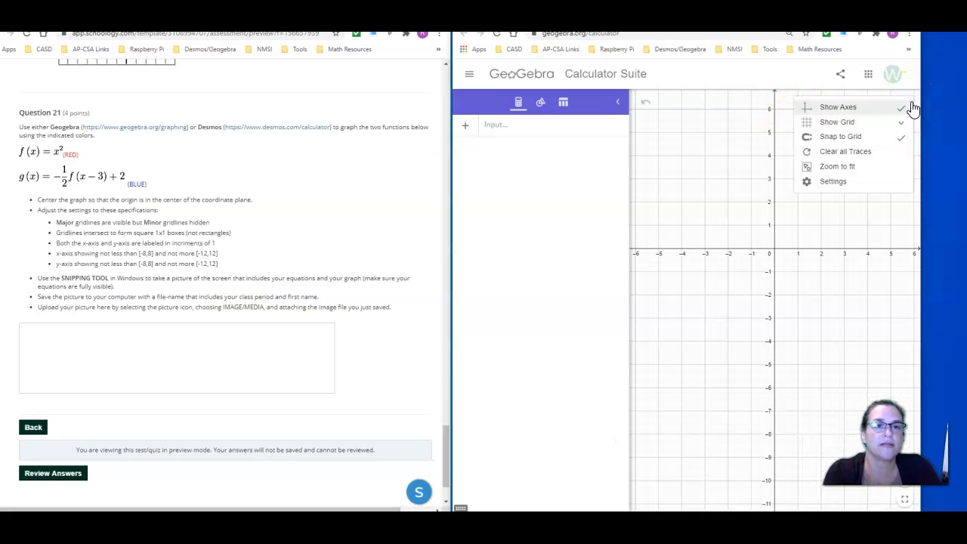
left_click(840, 187)
left_click(842, 184)
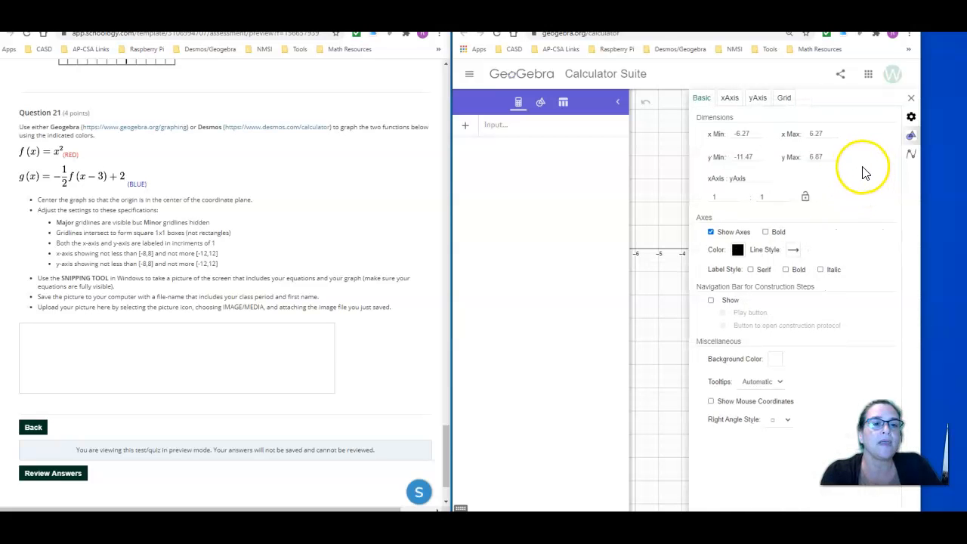
left_click(729, 99)
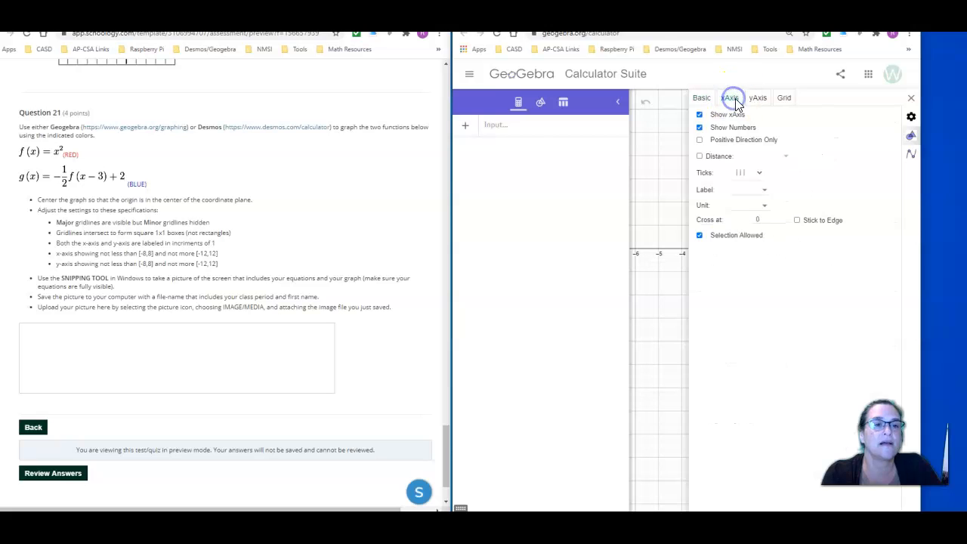
left_click(700, 141)
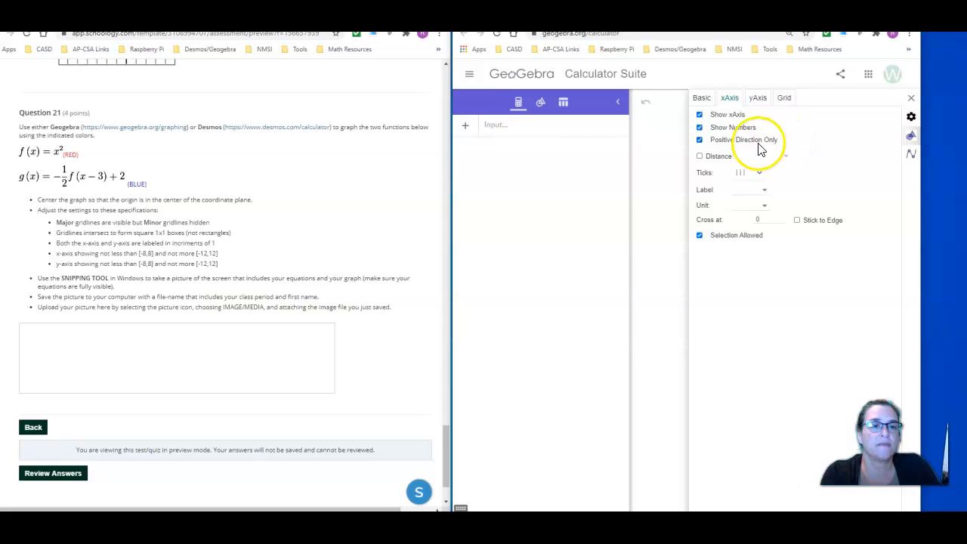
left_click(700, 140)
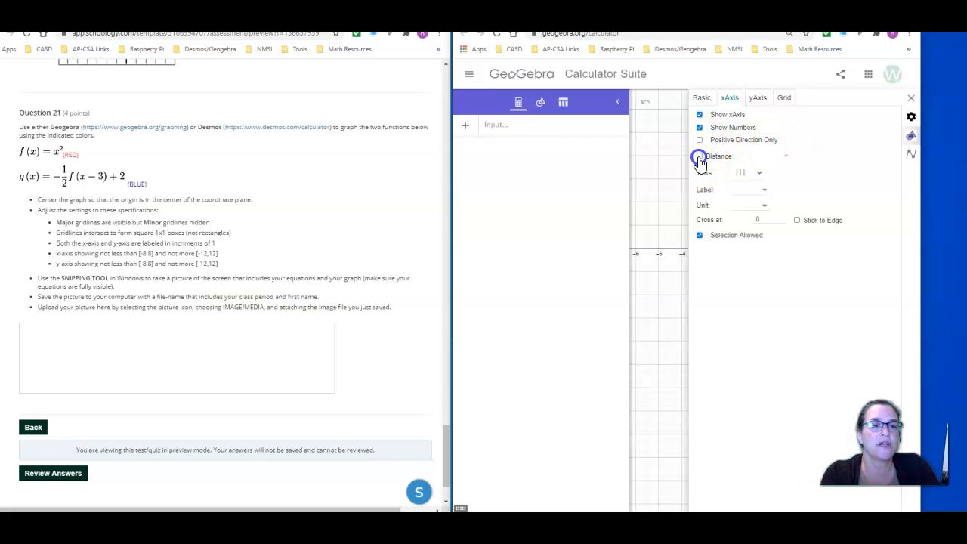
left_click(763, 156)
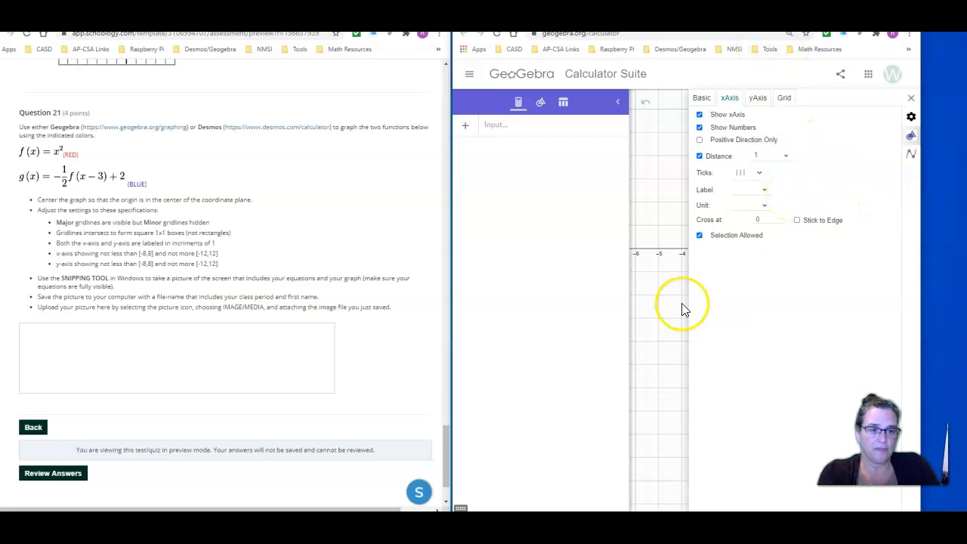
left_click_drag(631, 236, 567, 234)
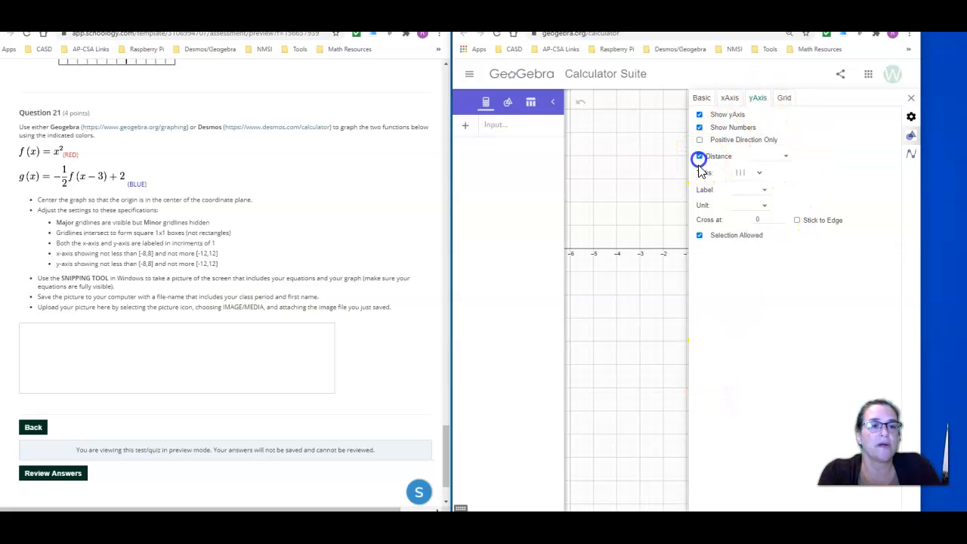
left_click(766, 158)
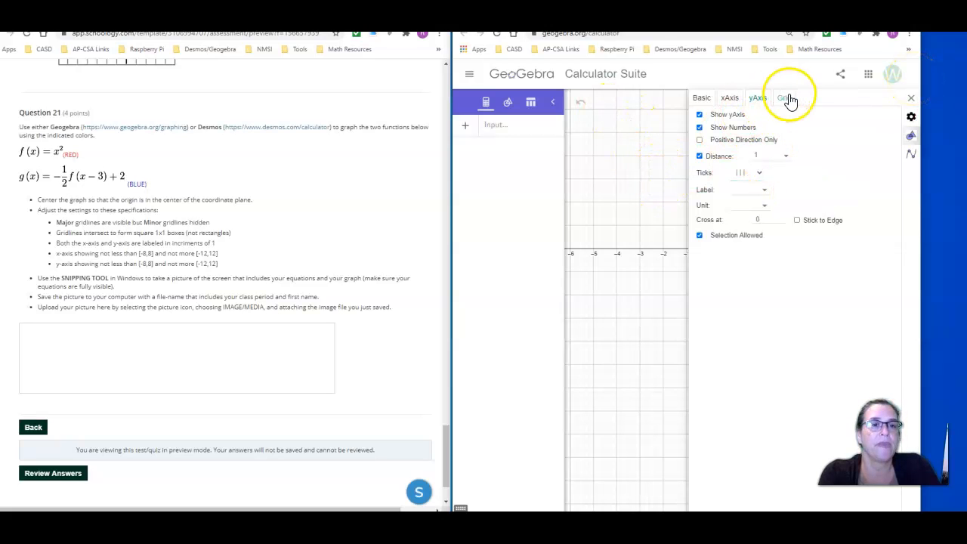
Change the grid type to Major Gridlines with a distance of 1 in x and y, and close the settings
left_click(787, 99)
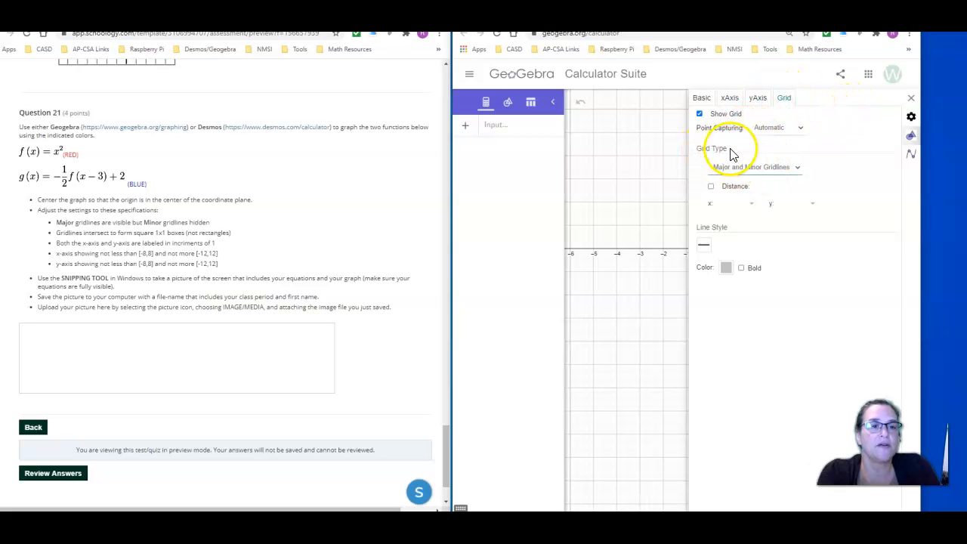
left_click(768, 168)
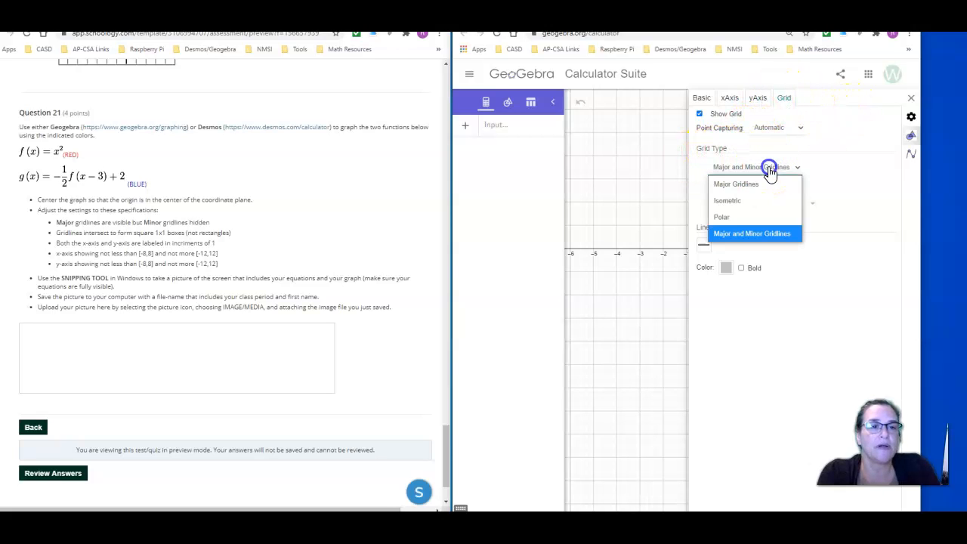
left_click(737, 185)
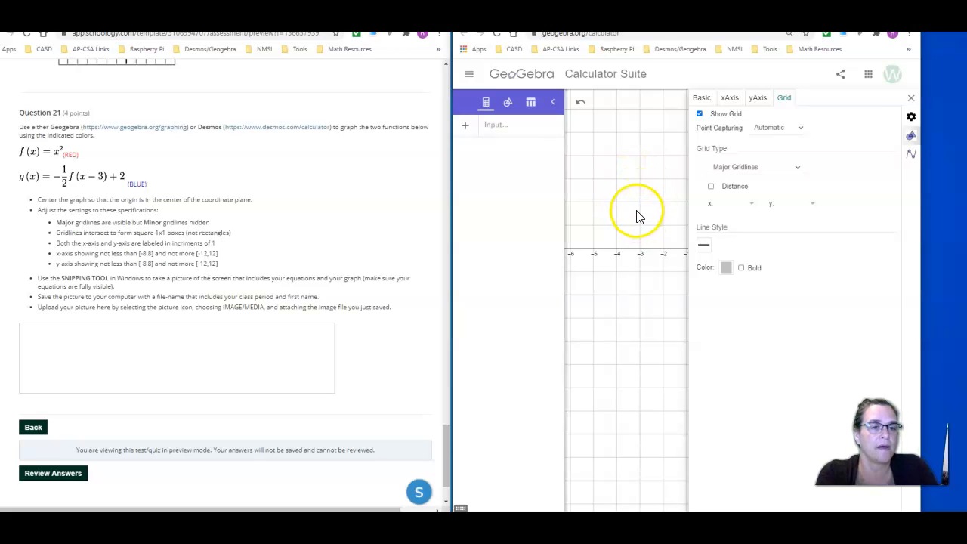
left_click(735, 202)
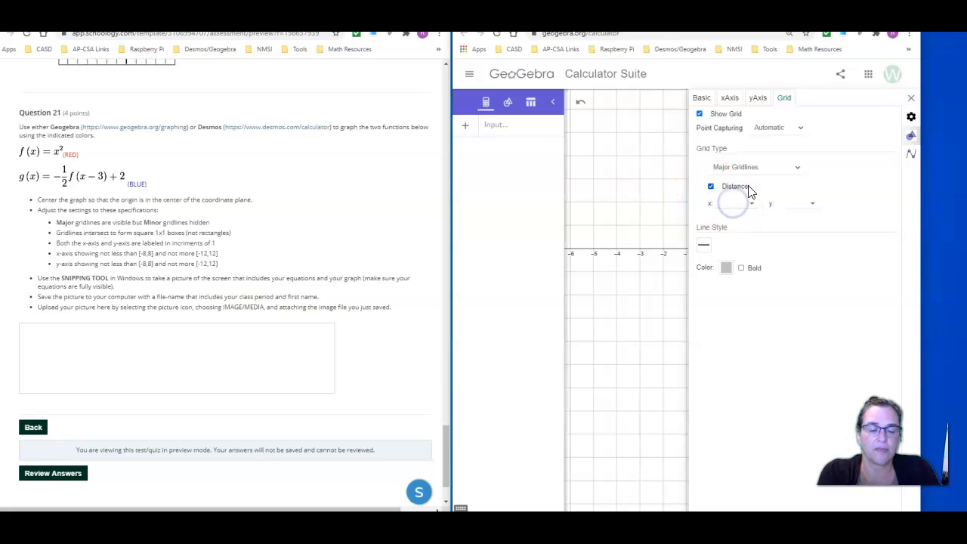
type("1")
left_click(788, 203)
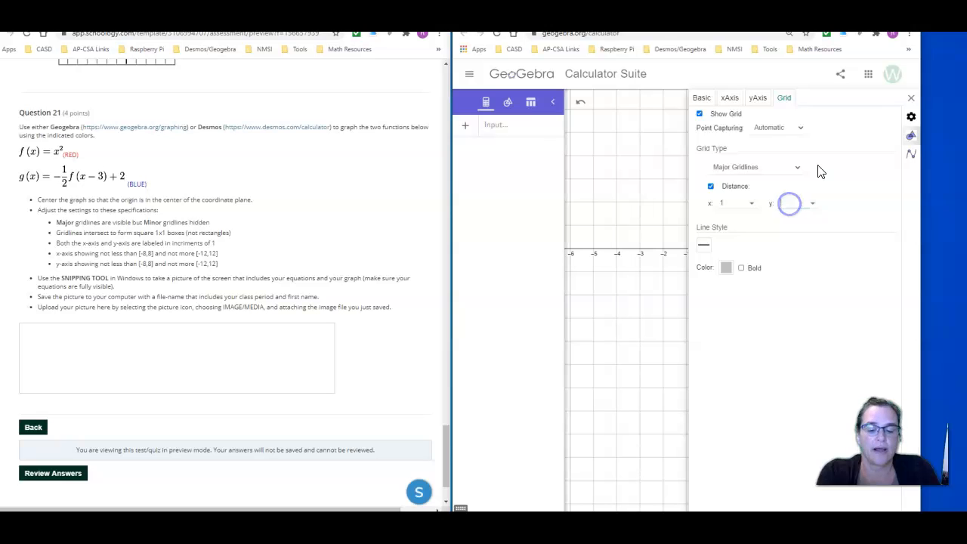
left_click(911, 98)
left_click(911, 104)
Center the origin in the graph and widen the window so the x-axis spans -8 to 8
left_click_drag(753, 205, 773, 233)
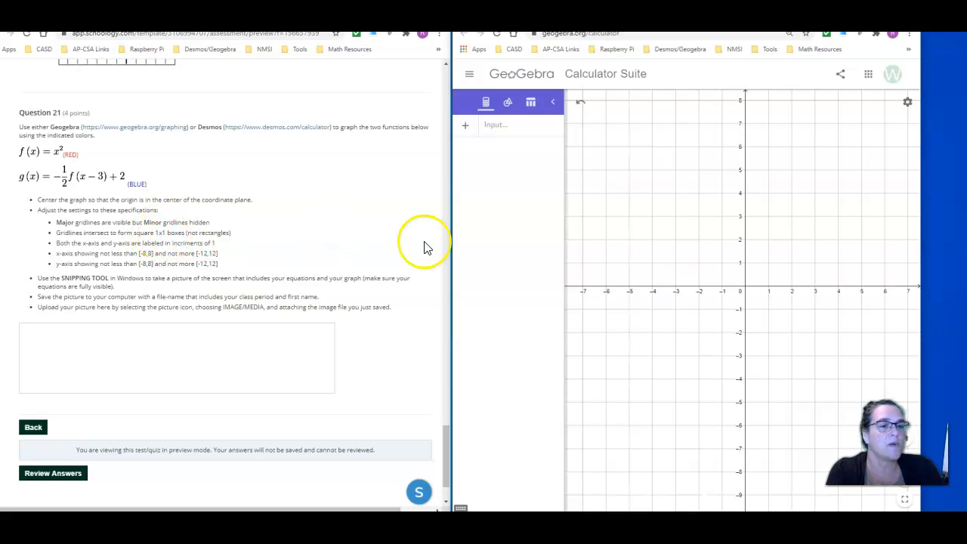
mouse_move(784, 212)
left_mouse_down()
mouse_move(756, 216)
mouse_move(771, 226)
left_mouse_up()
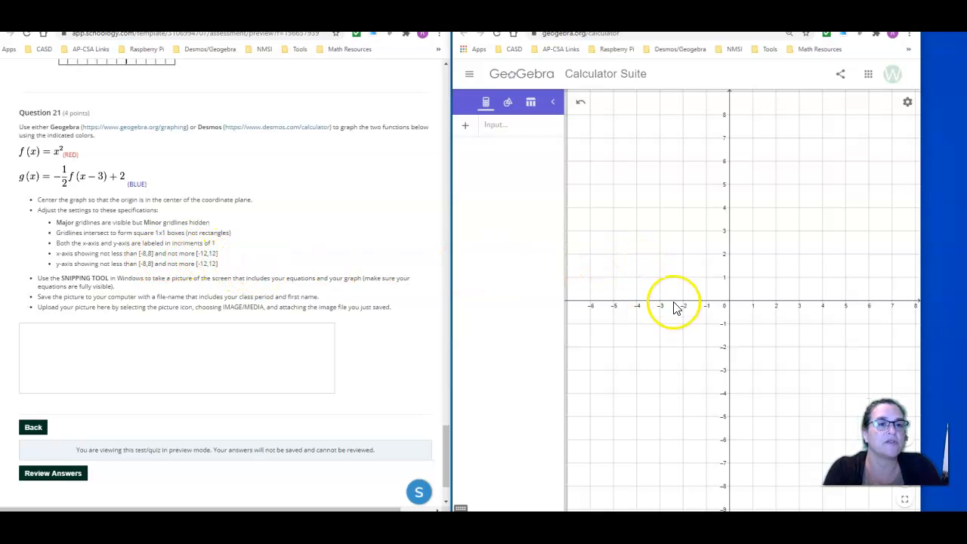
left_click_drag(667, 279, 670, 259)
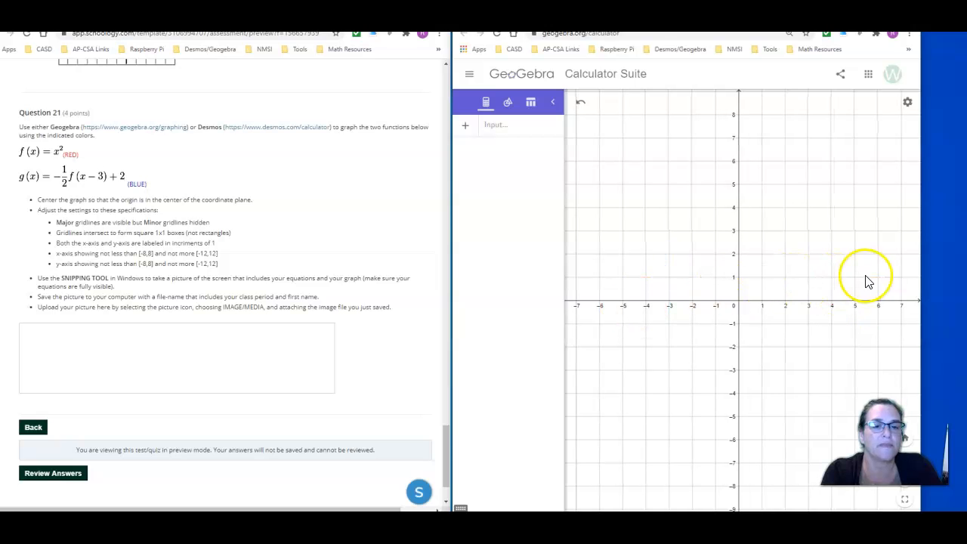
left_click_drag(920, 237, 950, 240)
left_click_drag(855, 255, 876, 252)
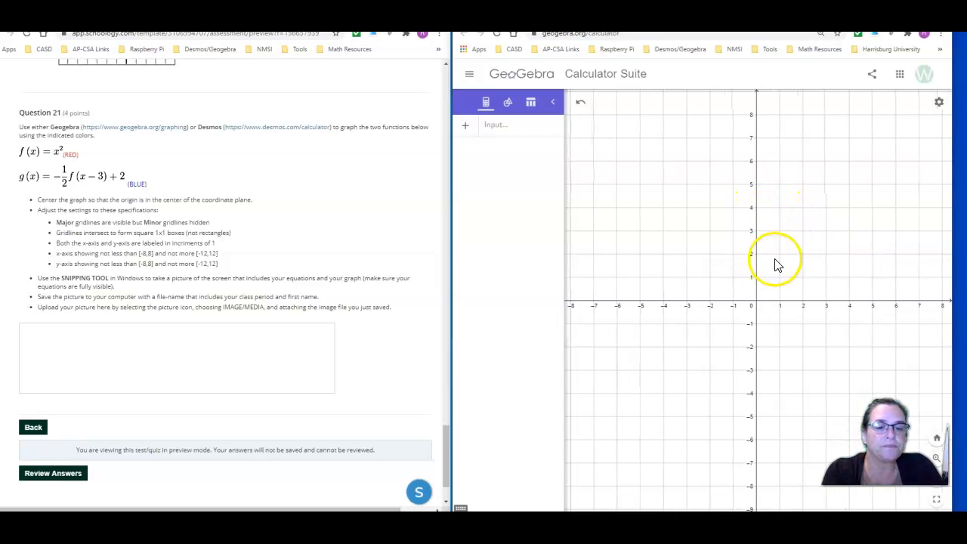
left_click(825, 265)
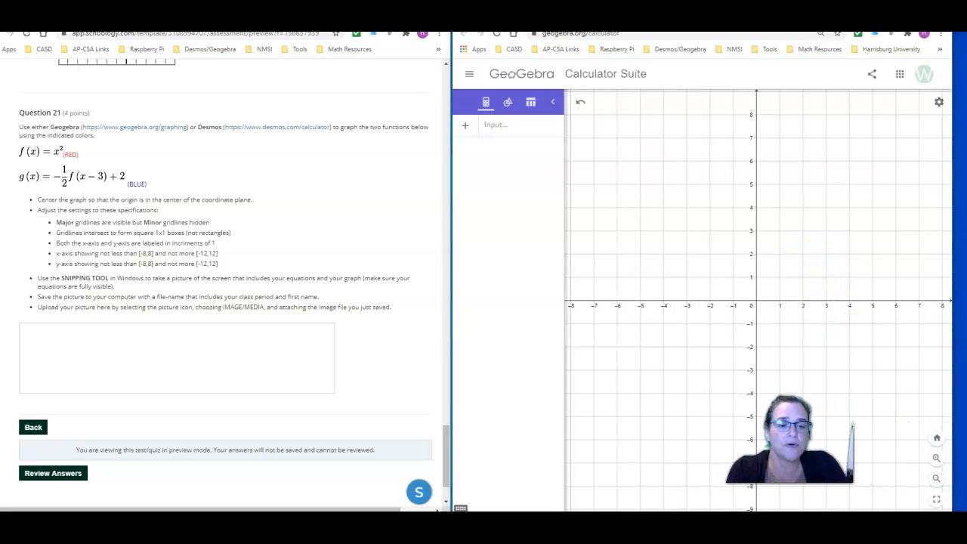
Zoom the graph out and shrink the window so both axes span about -9 to 9, with a slightly wider algebra column
left_click(936, 478)
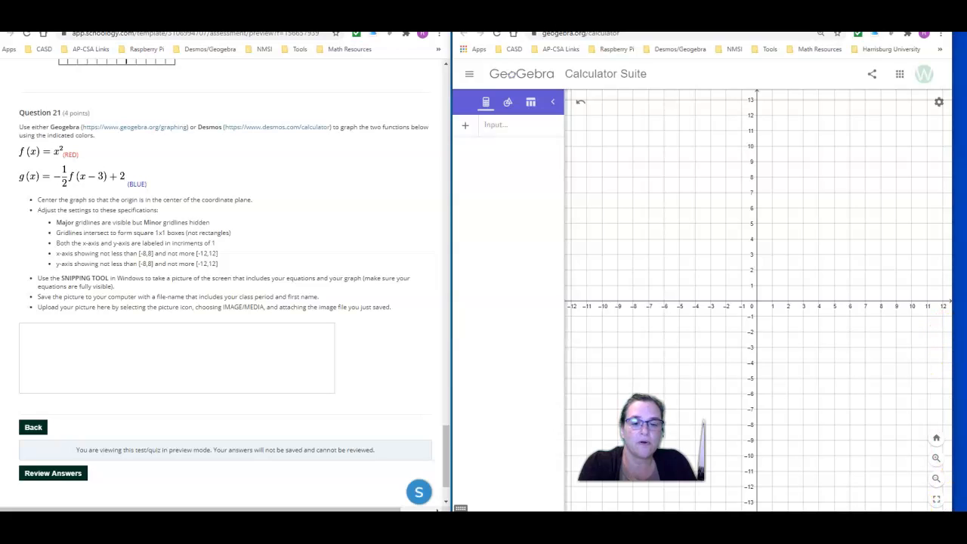
left_click_drag(952, 502, 809, 432)
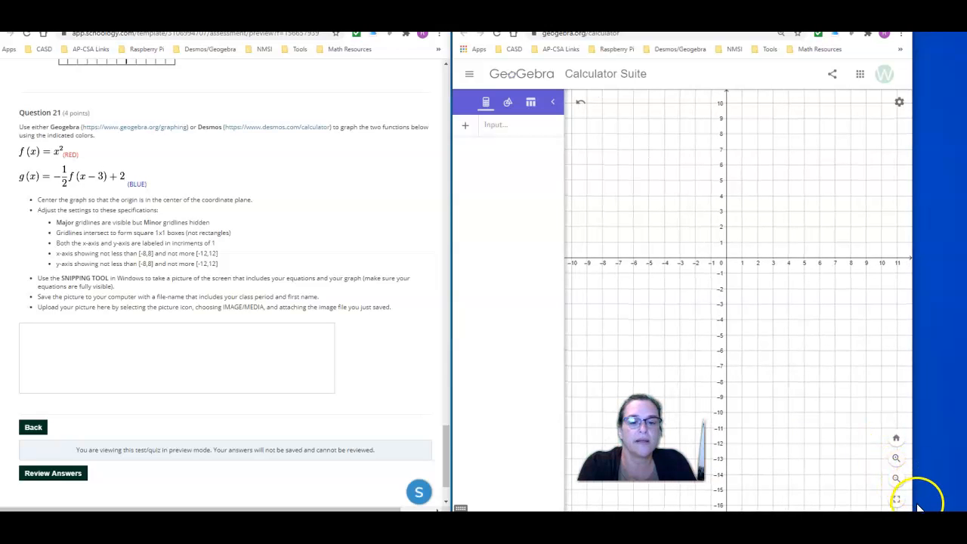
left_click_drag(912, 508, 908, 500)
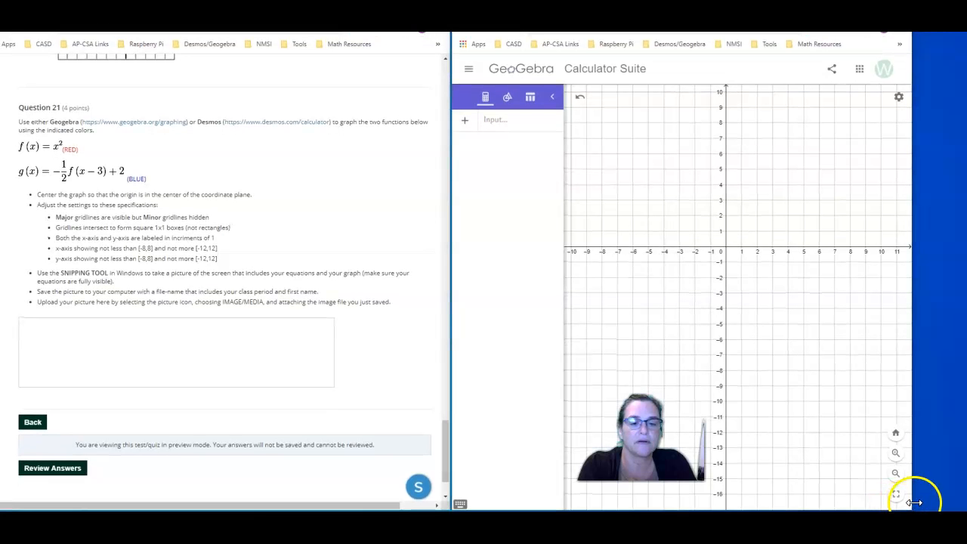
left_click_drag(909, 508, 910, 504)
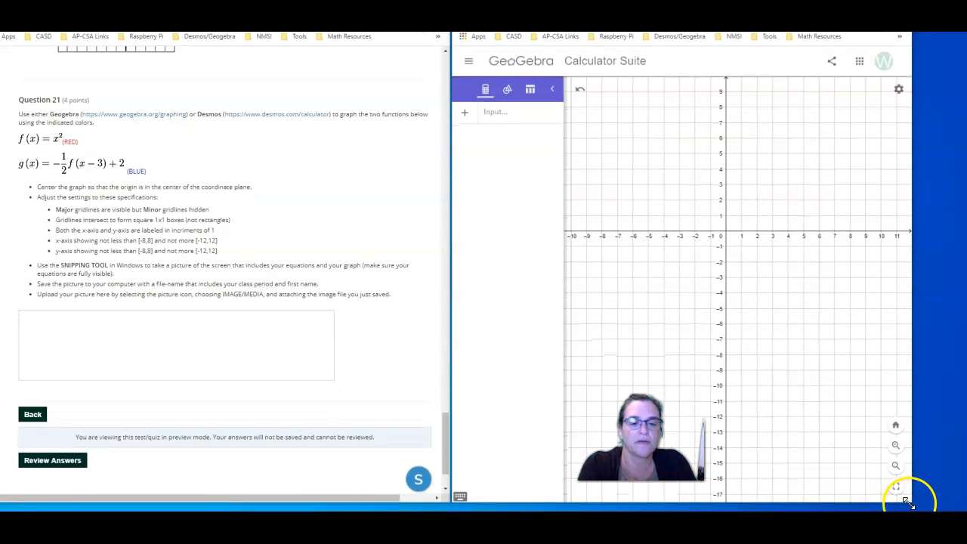
left_click_drag(907, 503, 890, 405)
left_click(801, 328)
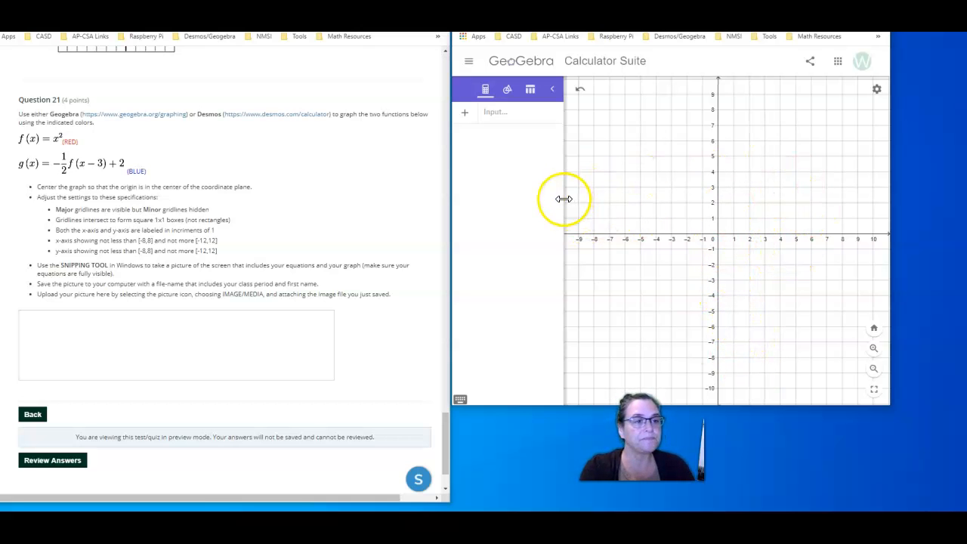
left_click_drag(566, 200, 588, 204)
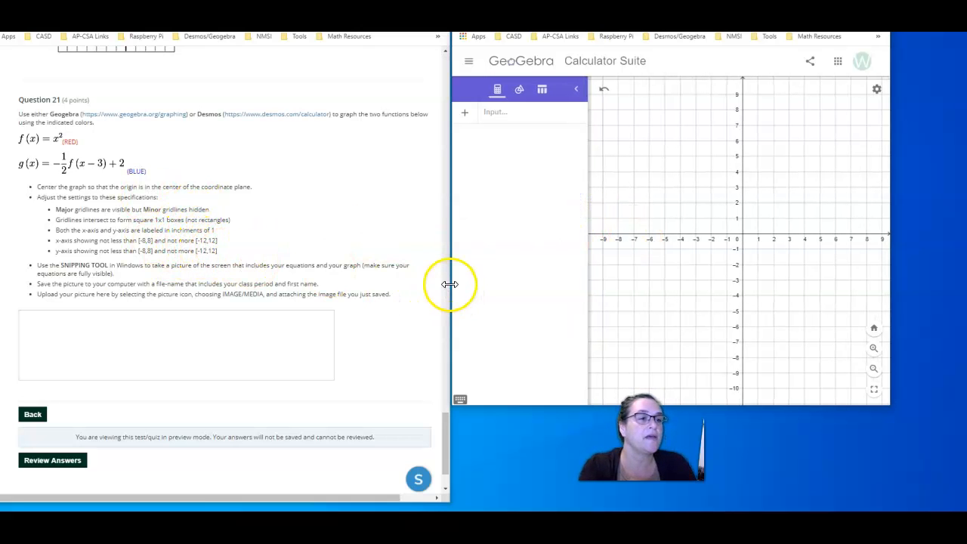
Enter the function f(x) = x^2 in the algebra input
left_click(506, 122)
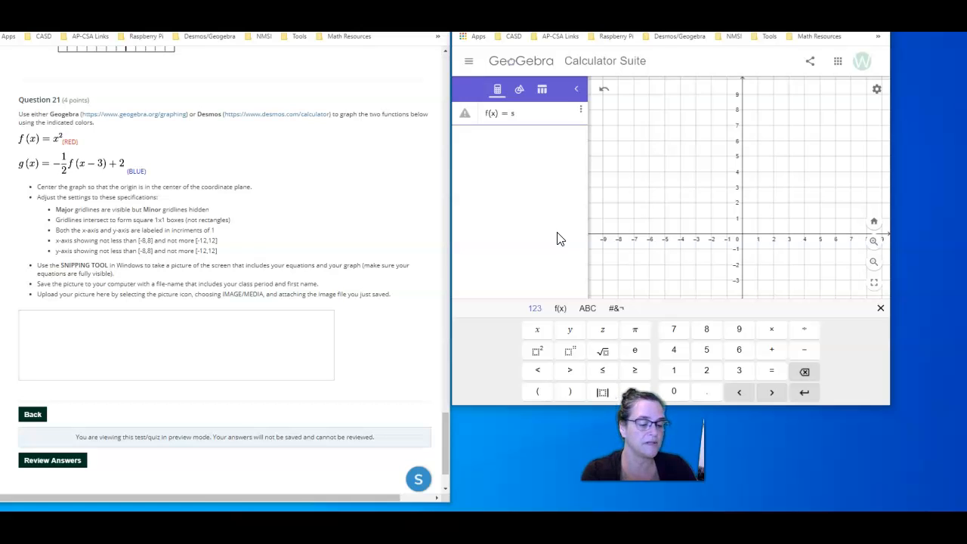
type("f(x)=x^2")
key("Return")
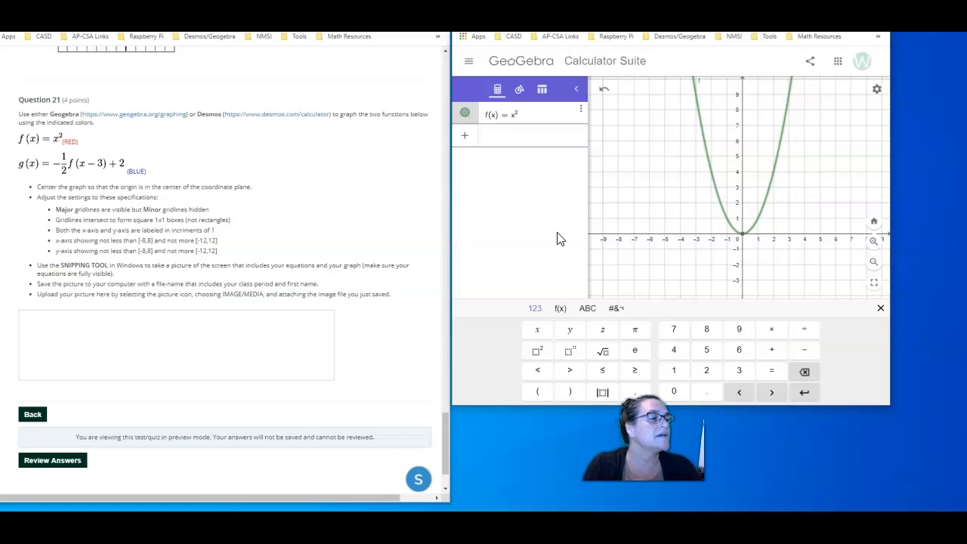
Enter the second function g(x) = -1/2 f(x-3) + 2
type("g(x) = −1")
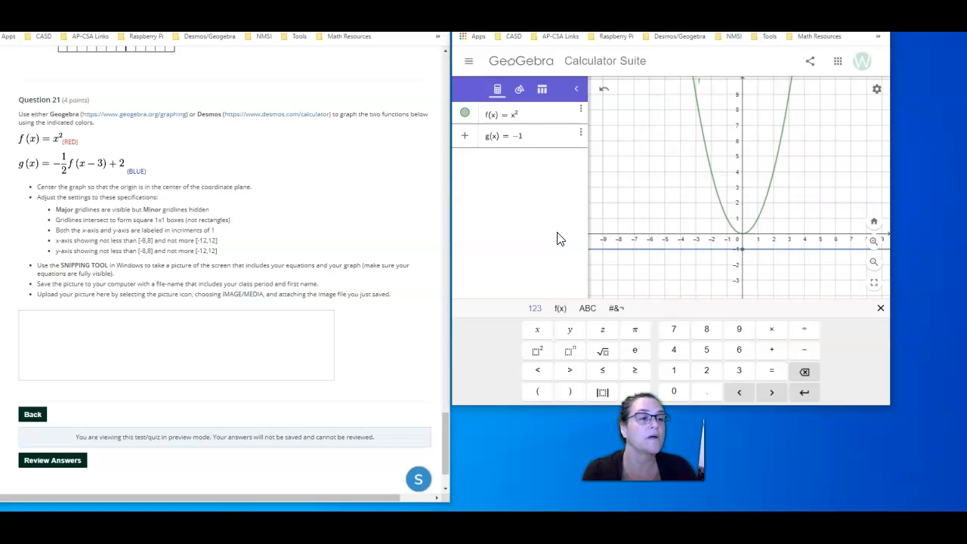
type("2")
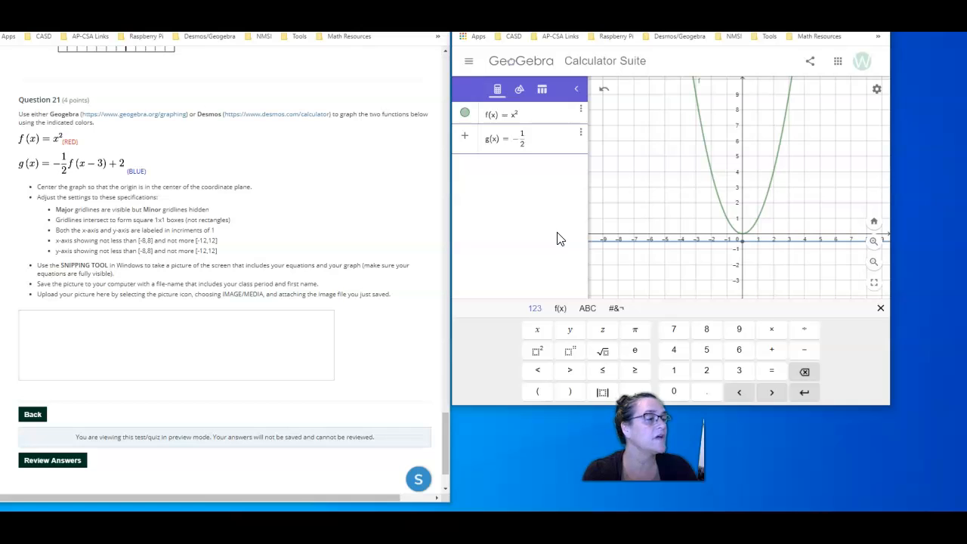
type("f(x - 3) ")
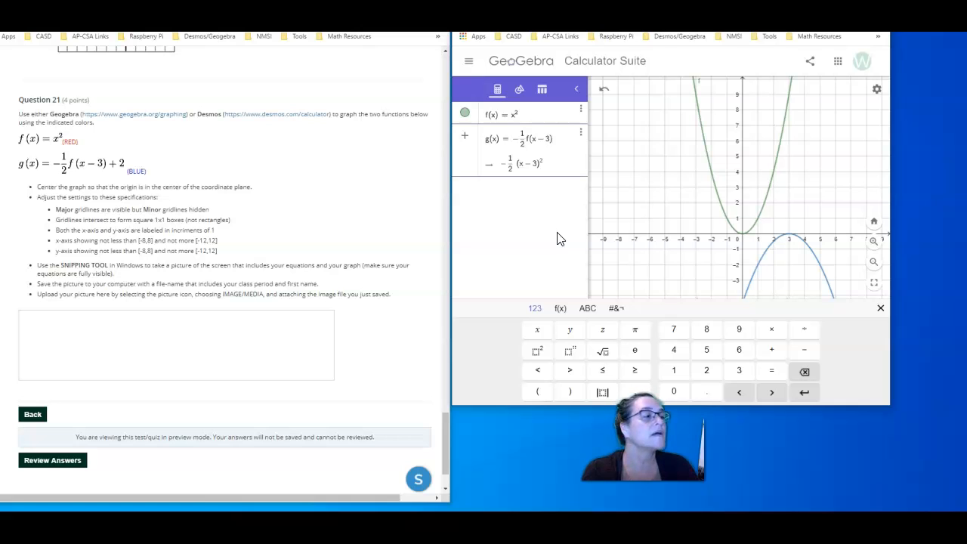
type("+ 2")
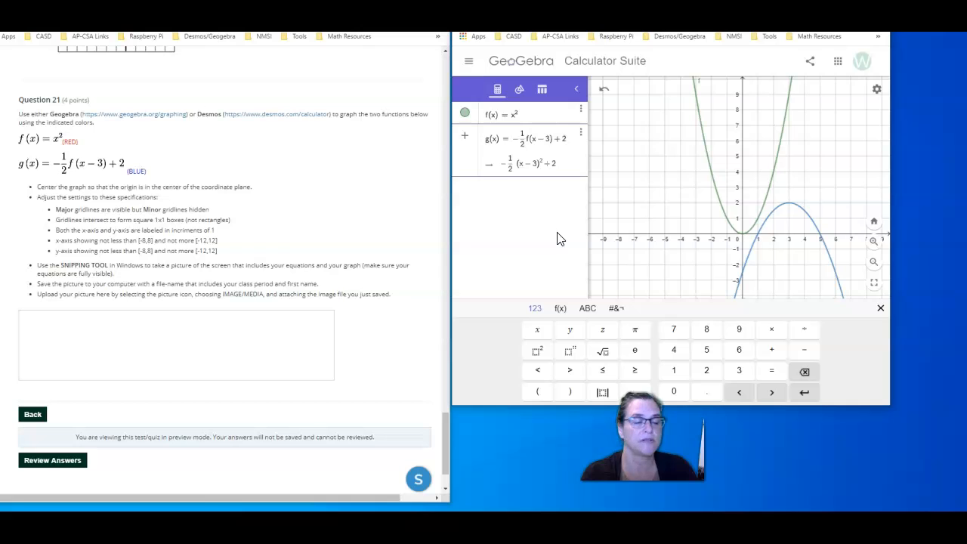
key("Return")
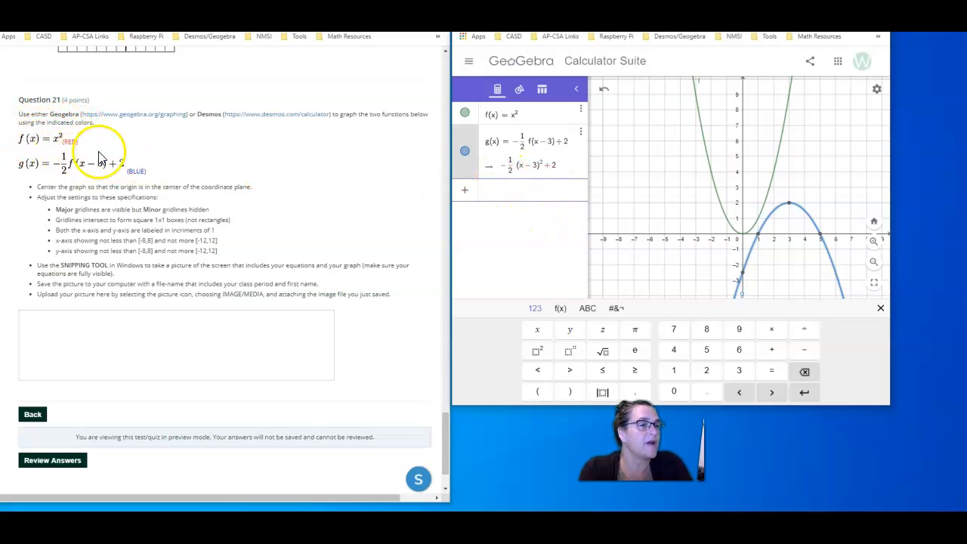
Set the color of g(x) to red
left_click(580, 110)
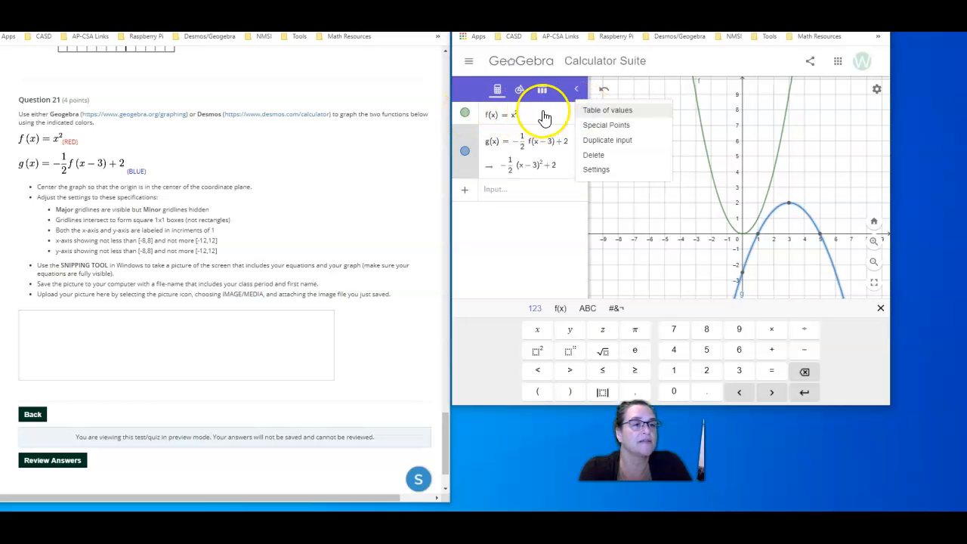
left_click(593, 171)
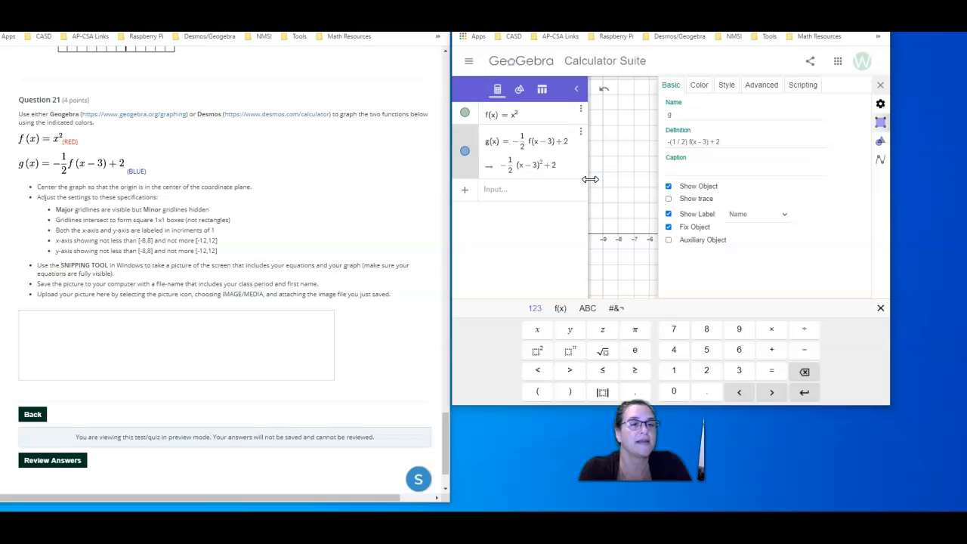
left_click(703, 85)
left_click(682, 112)
left_click(743, 248)
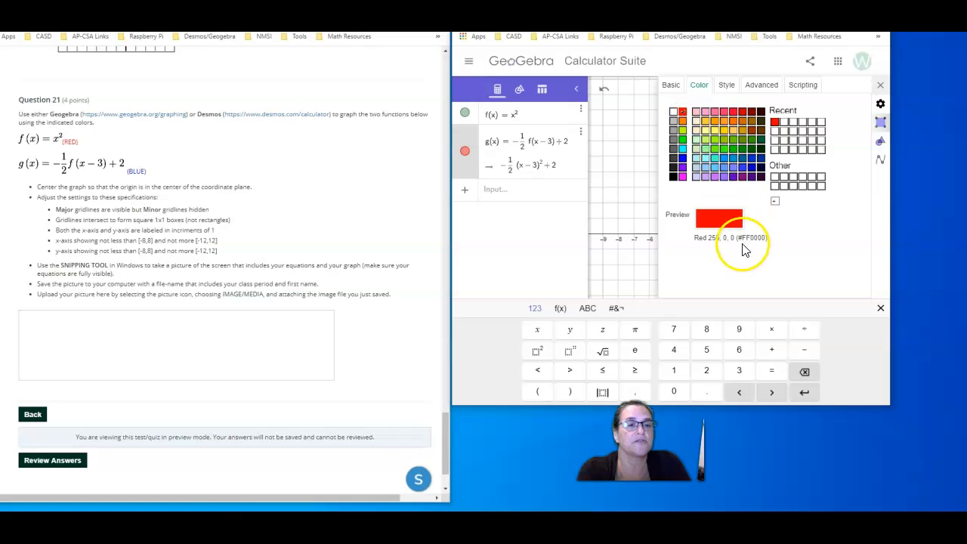
Try a dashed line style on g(x) and restore the solid line
left_click(726, 84)
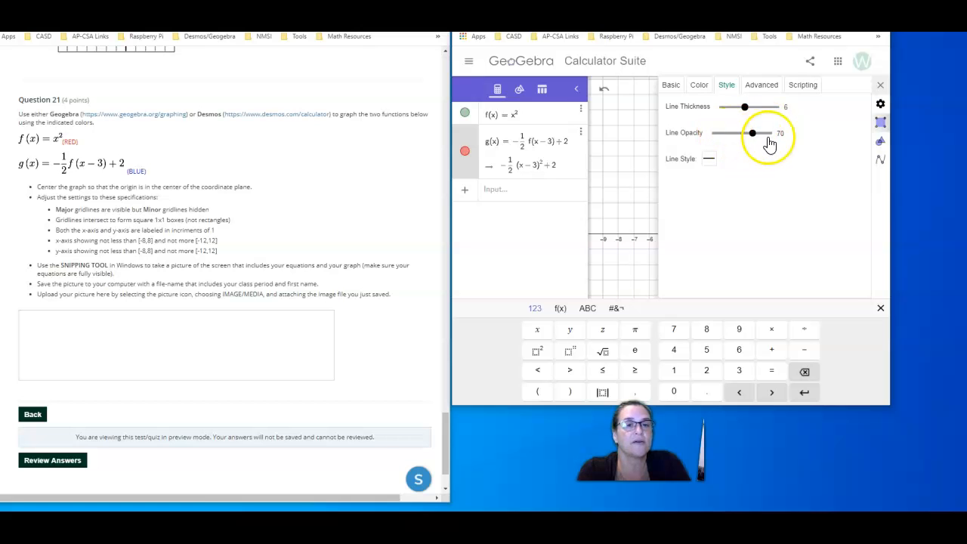
left_click(709, 158)
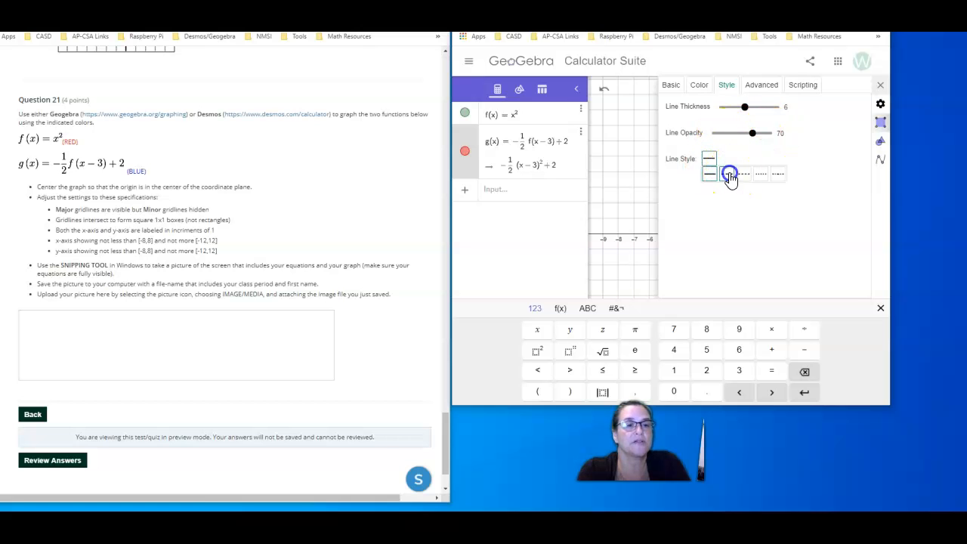
left_click(708, 159)
left_click(707, 175)
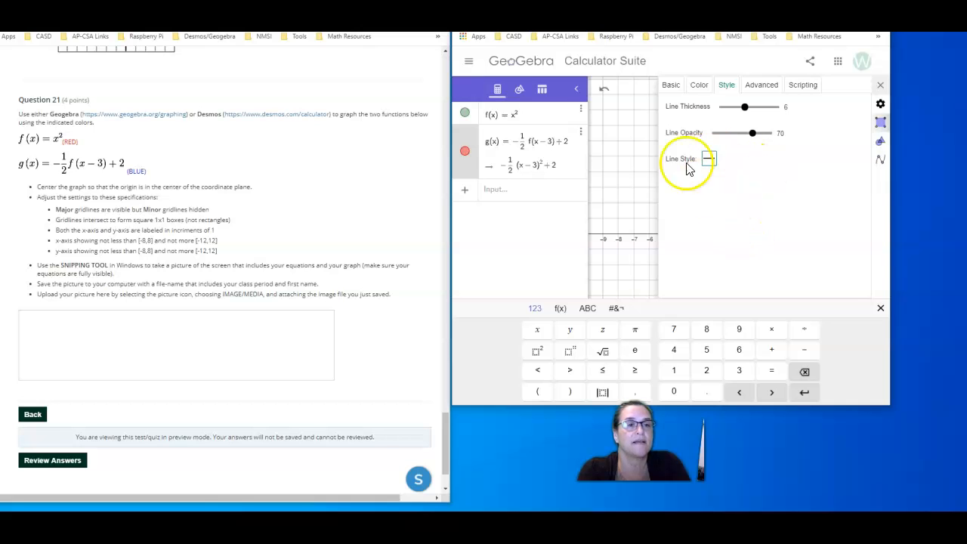
Set the label of g(x) to Name & Value and place it between the parabola's arms near y = -8.5
left_click(672, 86)
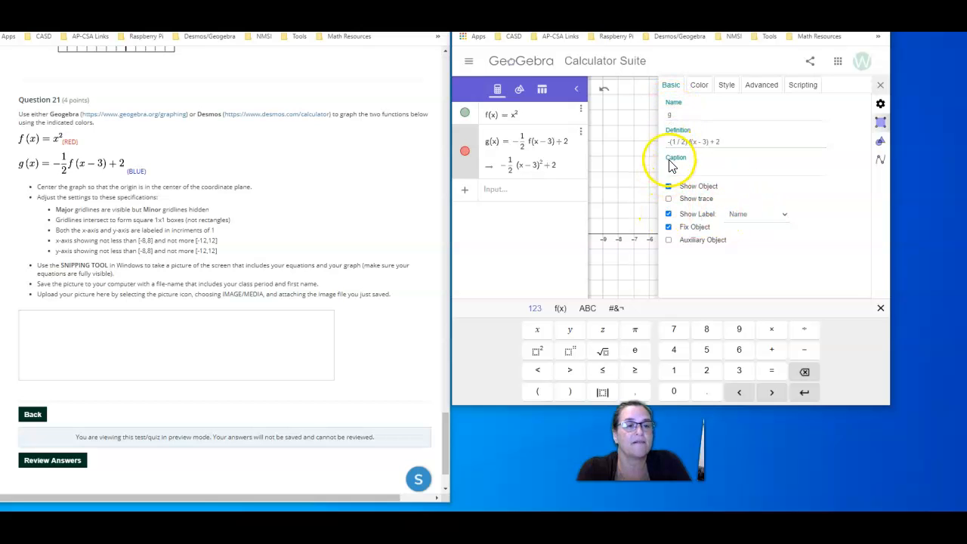
left_click(758, 219)
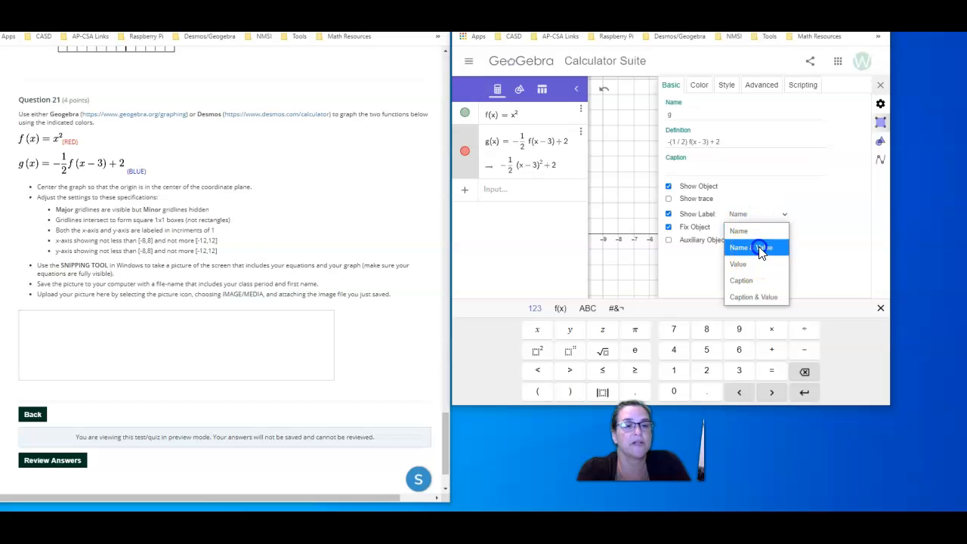
left_click(759, 248)
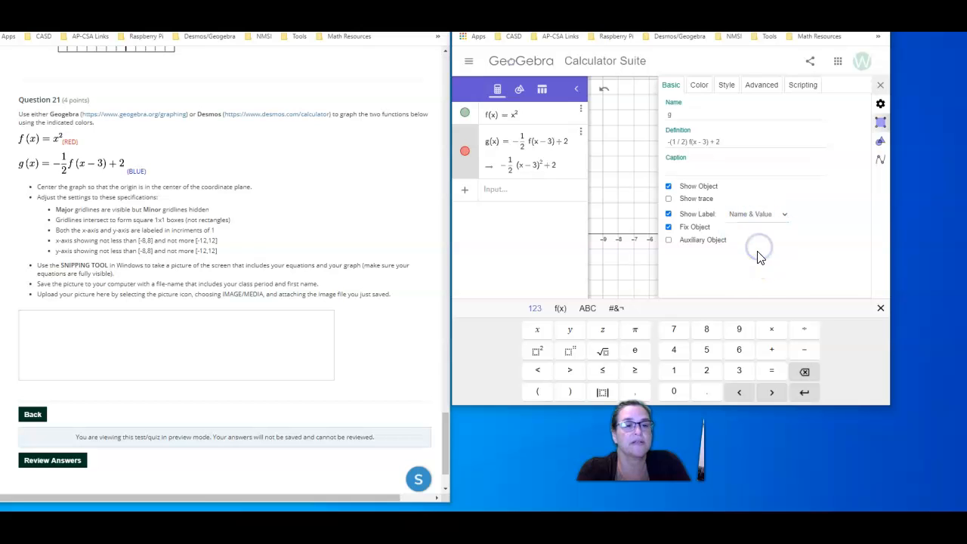
left_click(879, 87)
left_click(802, 270)
left_click_drag(802, 267, 829, 185)
left_click_drag(792, 366, 805, 215)
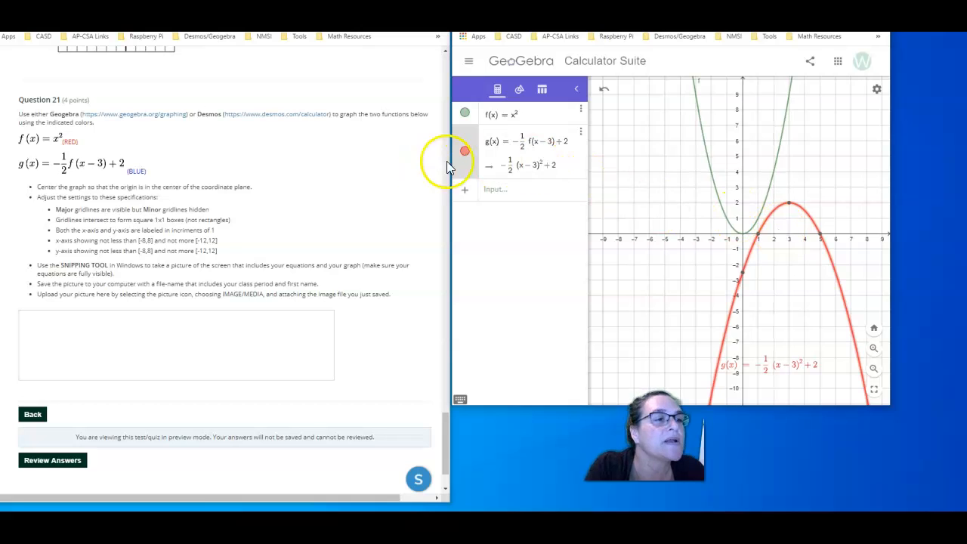
Change the color of g(x) to Blue (#0000FF)
left_click(580, 133)
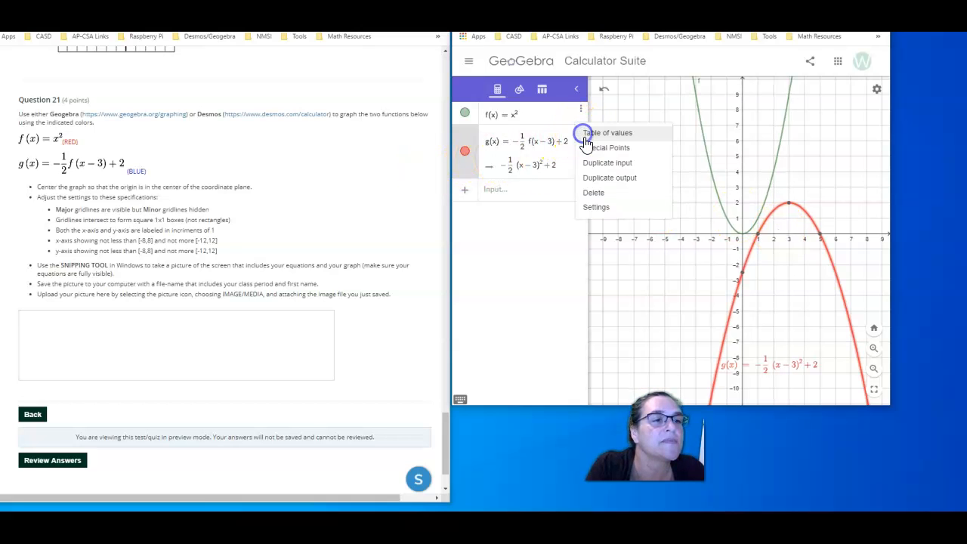
left_click(594, 209)
left_click(699, 88)
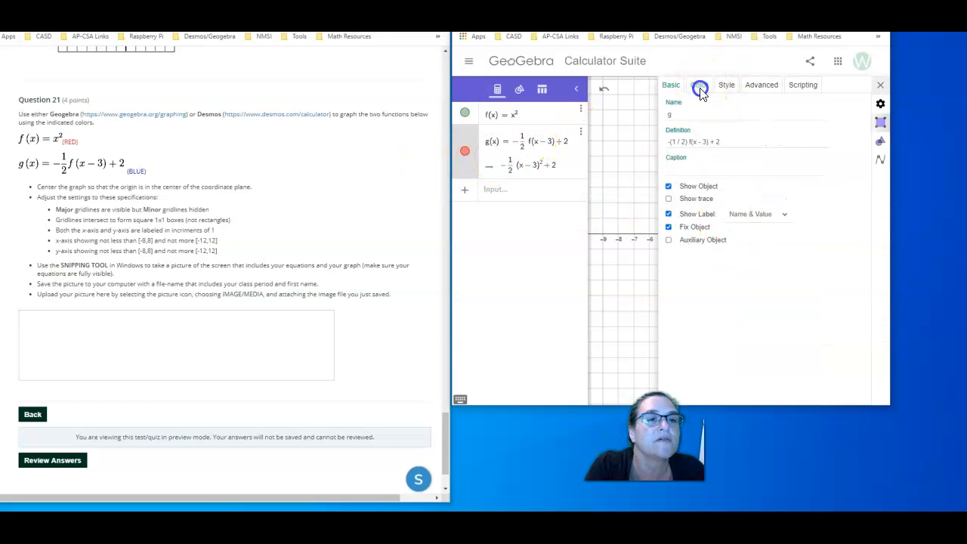
left_click(682, 158)
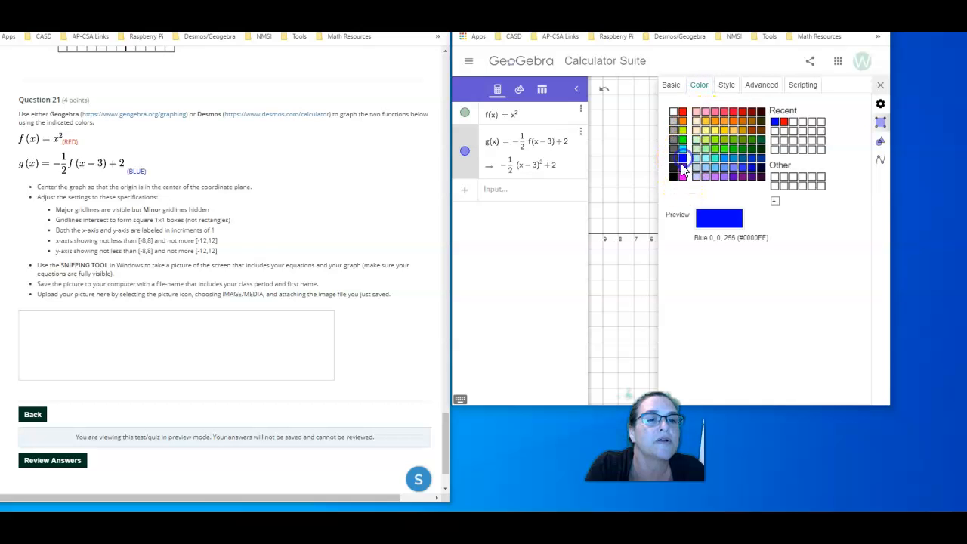
left_click(880, 86)
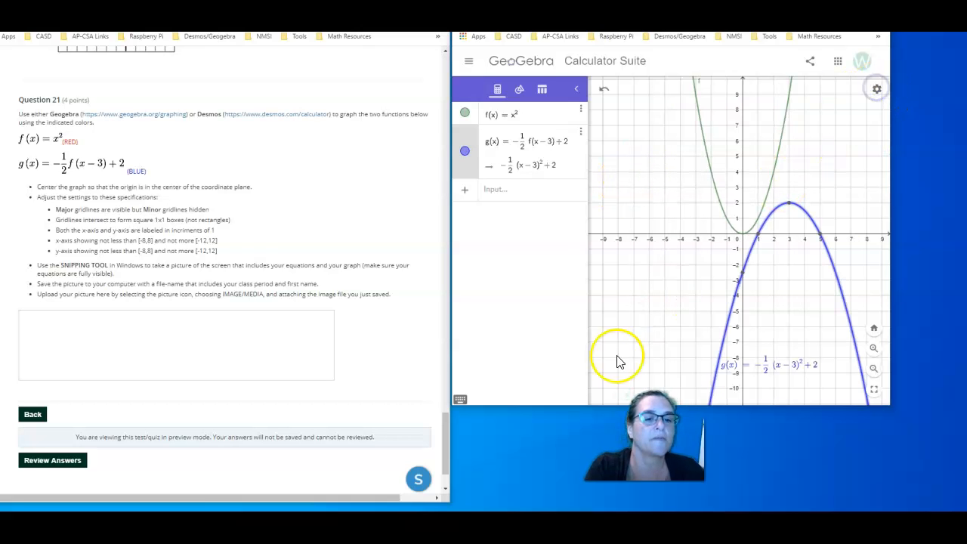
Set the color of f(x) = x^2 to Red (#FF0000)
left_click(466, 114)
left_click(469, 115)
left_click(544, 115)
left_click(582, 111)
left_click(597, 173)
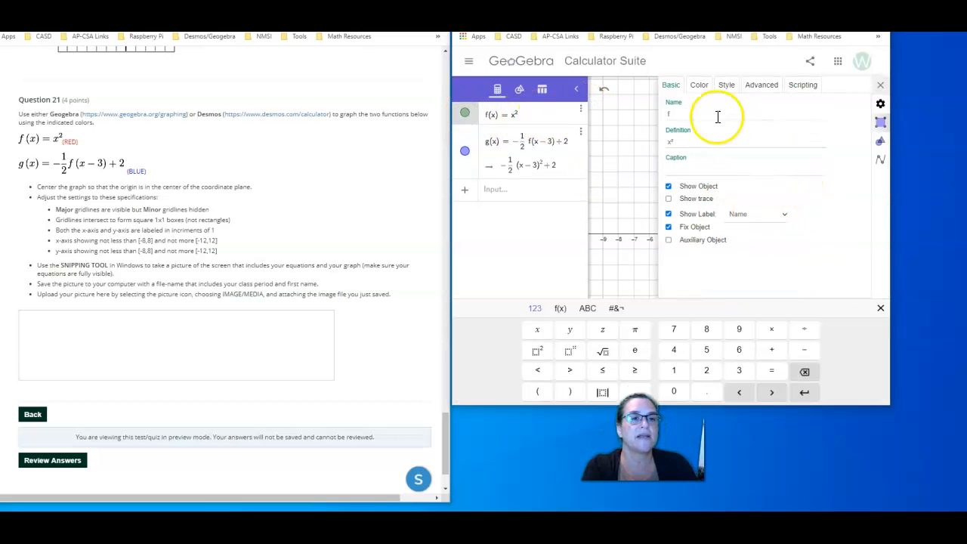
left_click(699, 85)
left_click(732, 115)
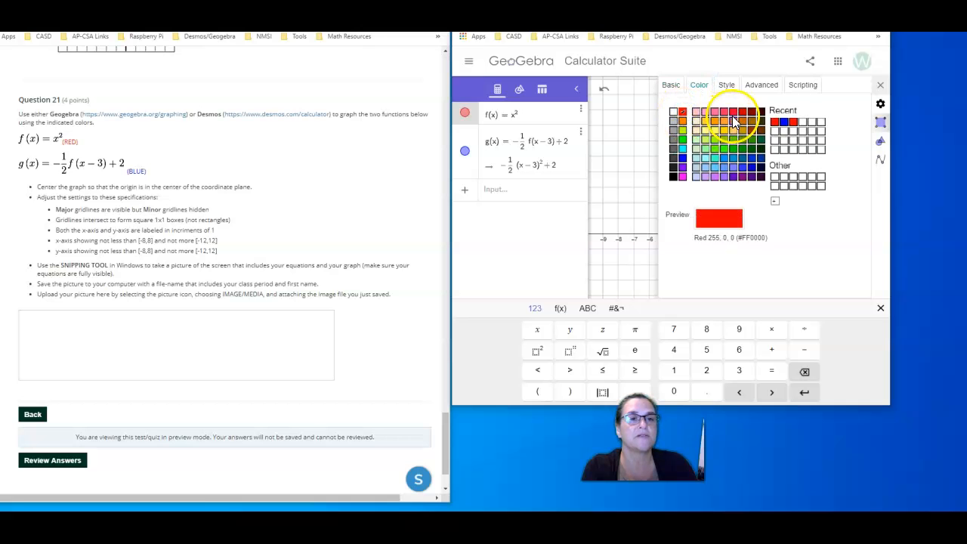
Set the label of f(x) to Name & Value and move it inside the red parabola near y = 7.5
left_click(671, 85)
left_click(742, 214)
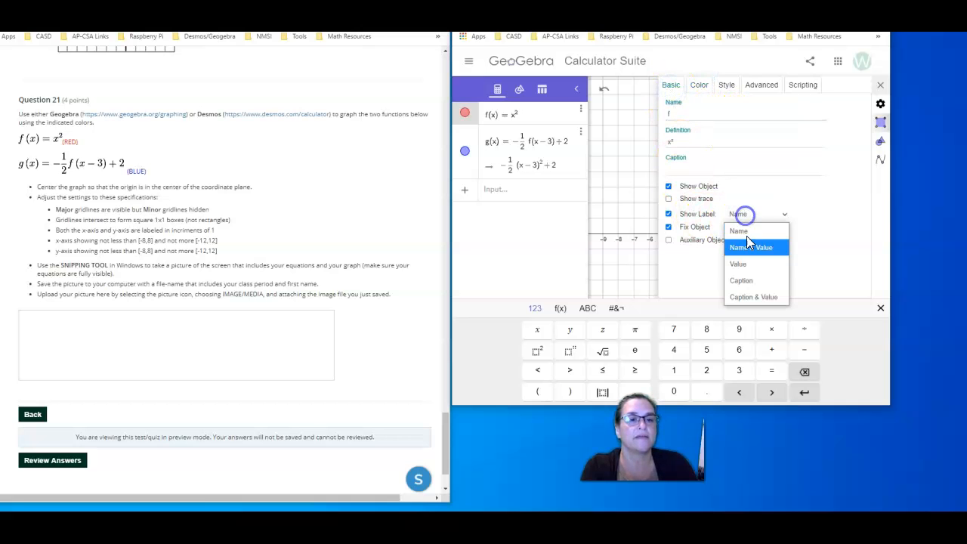
left_click(751, 252)
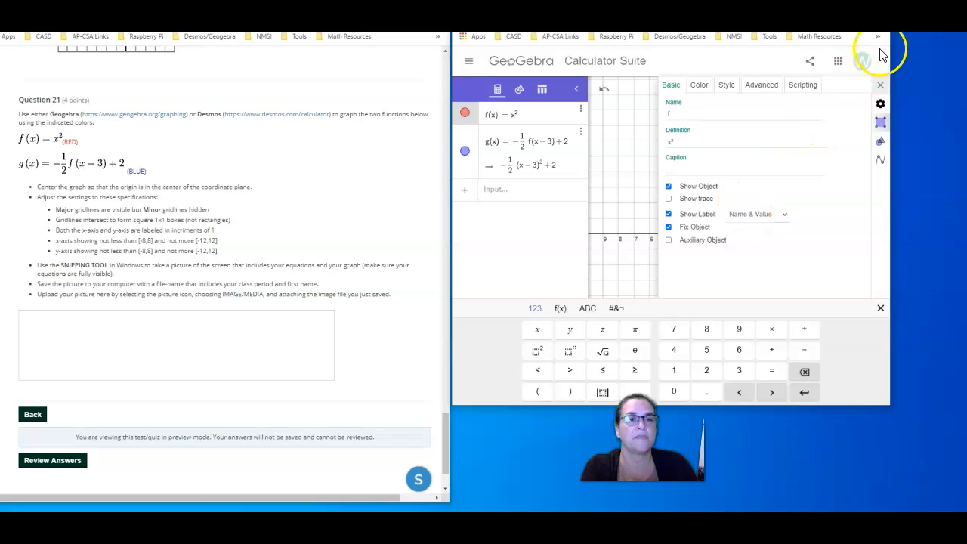
left_click(880, 89)
left_click(877, 89)
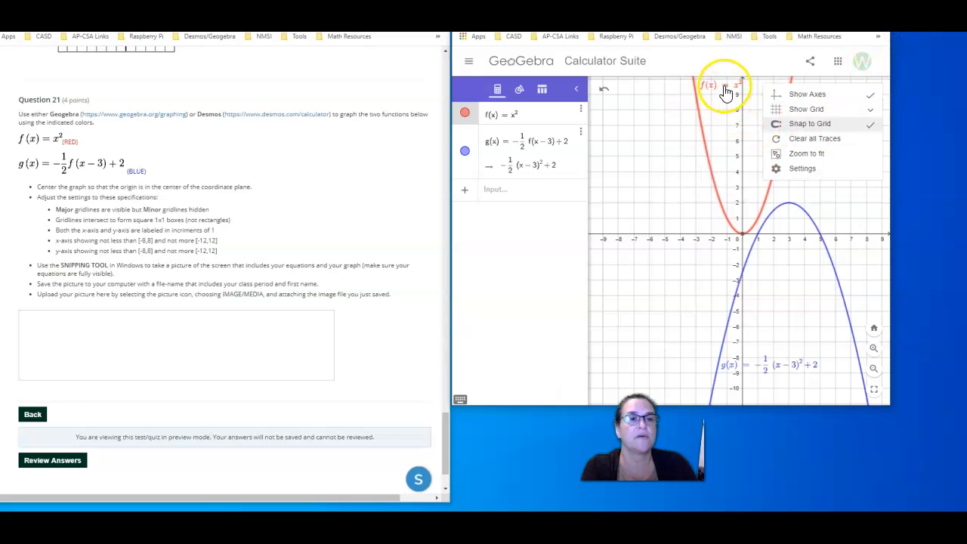
left_click(717, 126)
left_click_drag(716, 123, 723, 125)
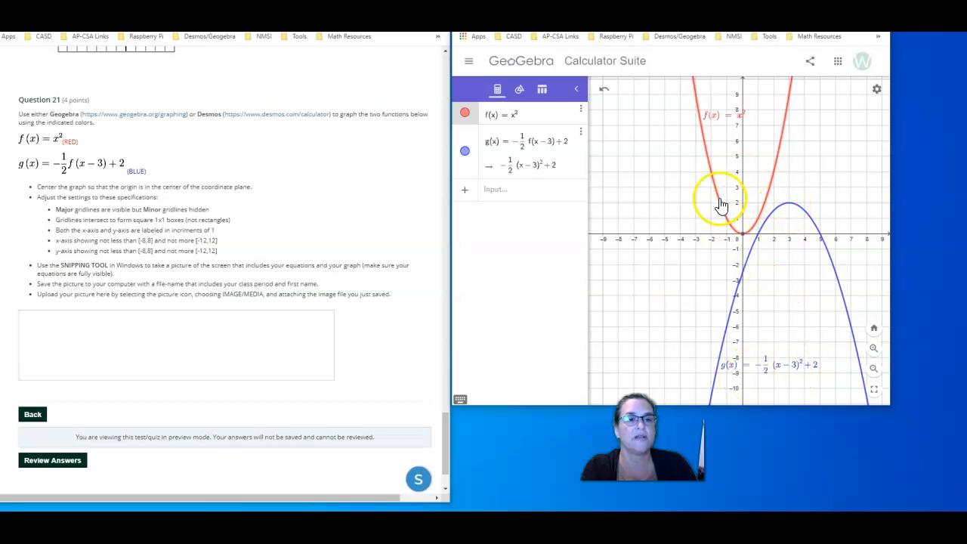
left_click(558, 296)
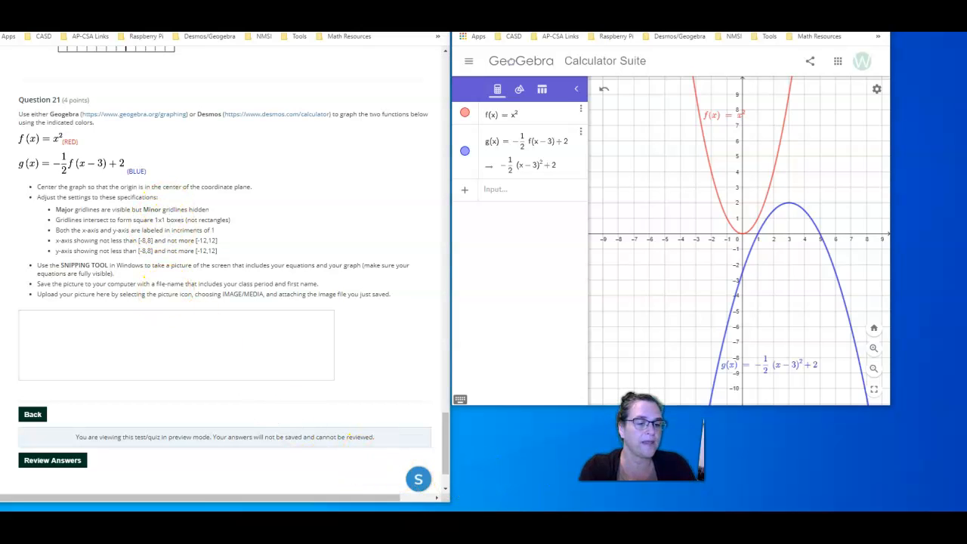
Capture the equation list and the graph together as a rectangular snip with Snipping Tool
left_click(349, 521)
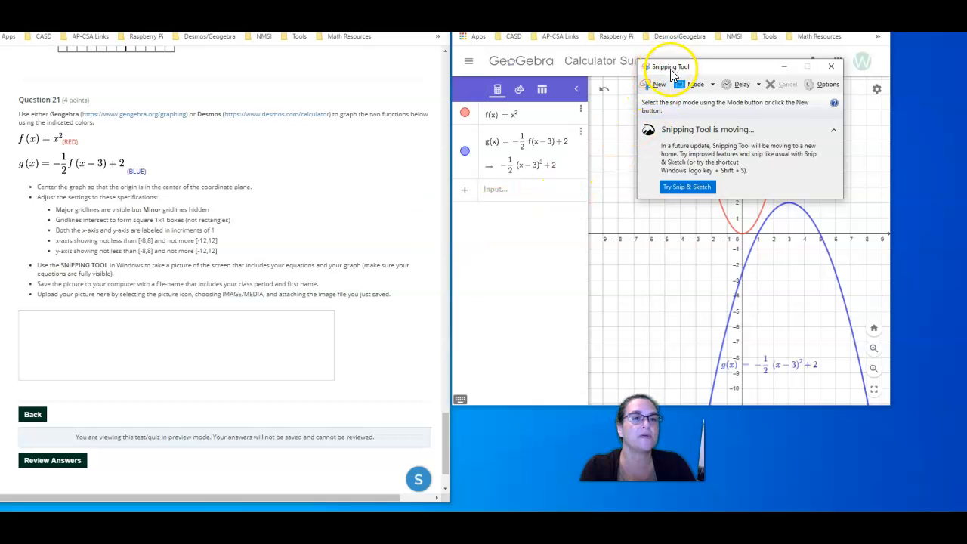
left_click(656, 91)
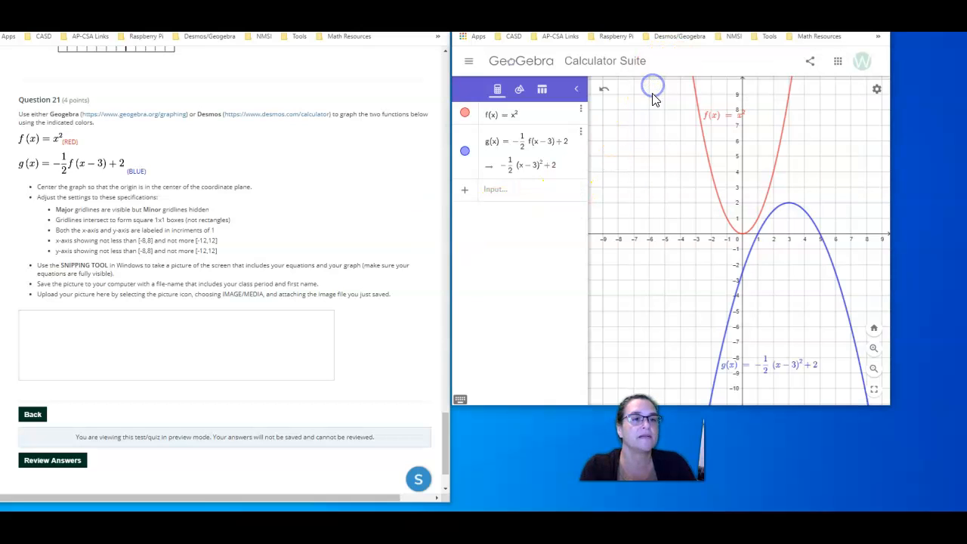
left_click_drag(455, 79, 888, 387)
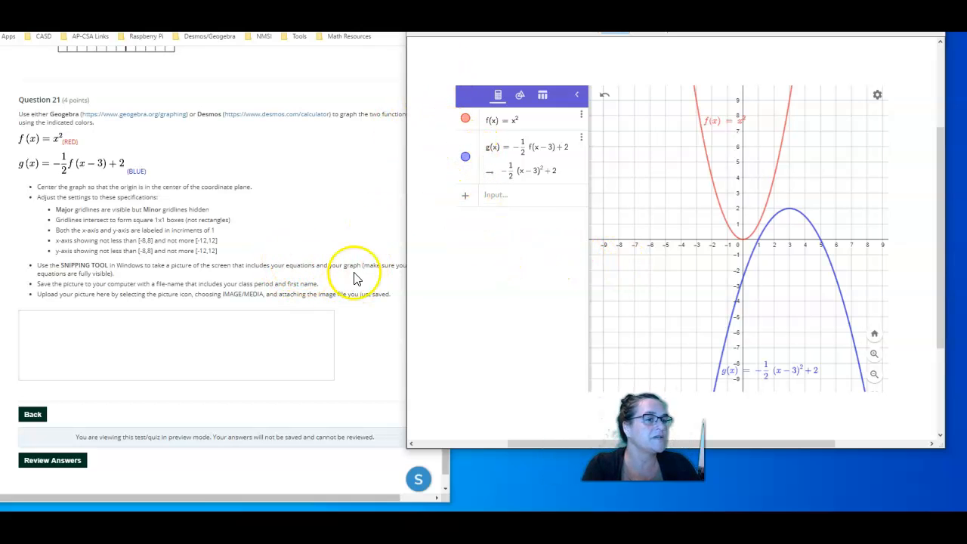
Save the snip to the Desktop as a JPEG file named Question 21 and close Snipping Tool
left_click_drag(518, 0, 472, 39)
left_click(496, 70)
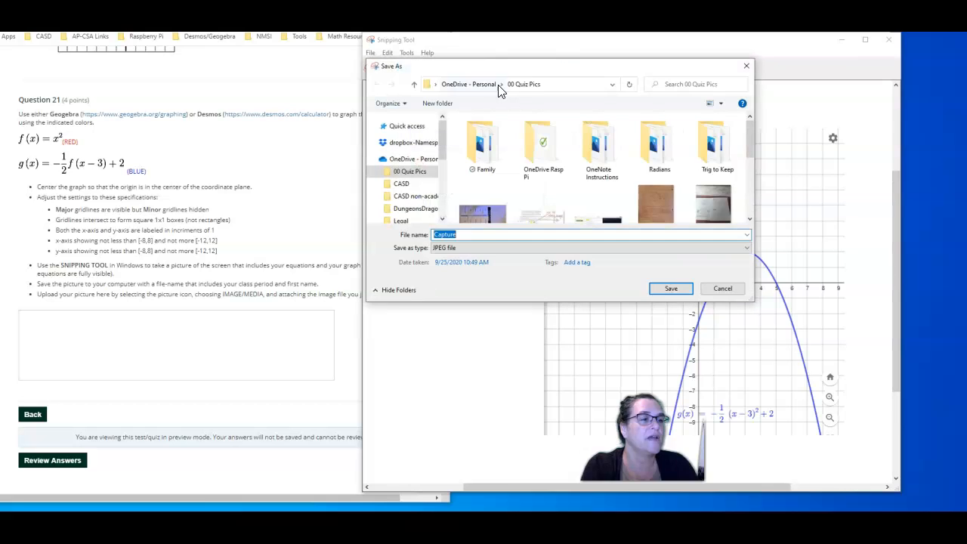
left_click_drag(443, 132, 435, 164)
left_click(419, 146)
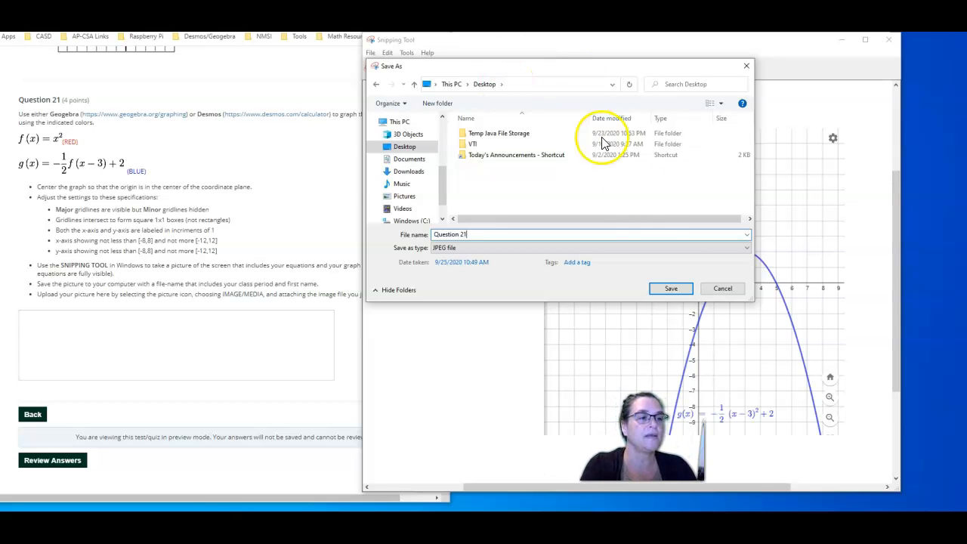
left_click(672, 291)
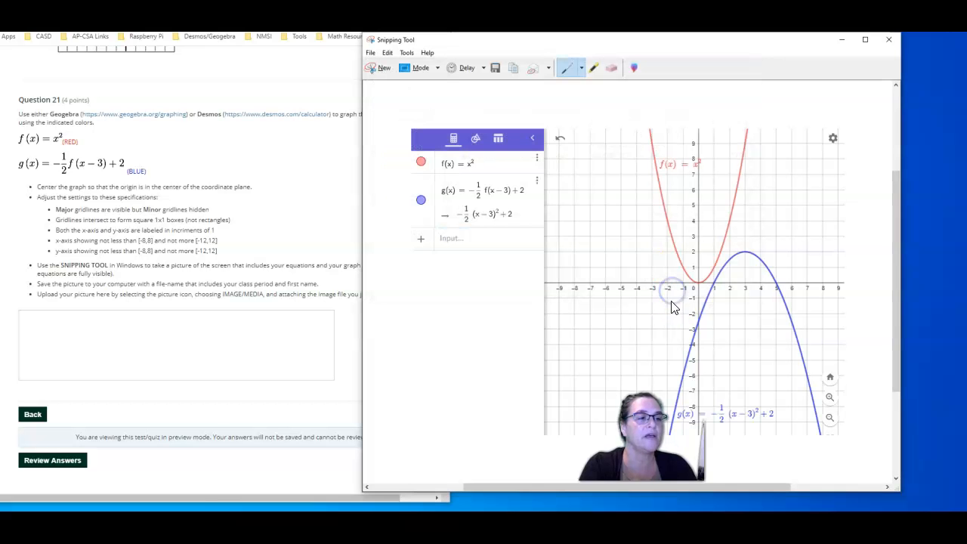
left_click(892, 41)
left_click(63, 334)
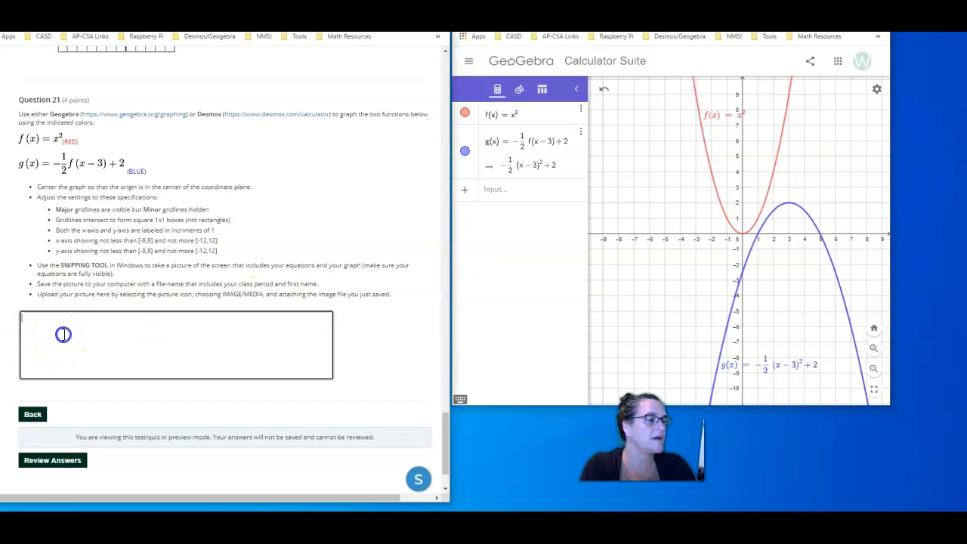
left_click(204, 339)
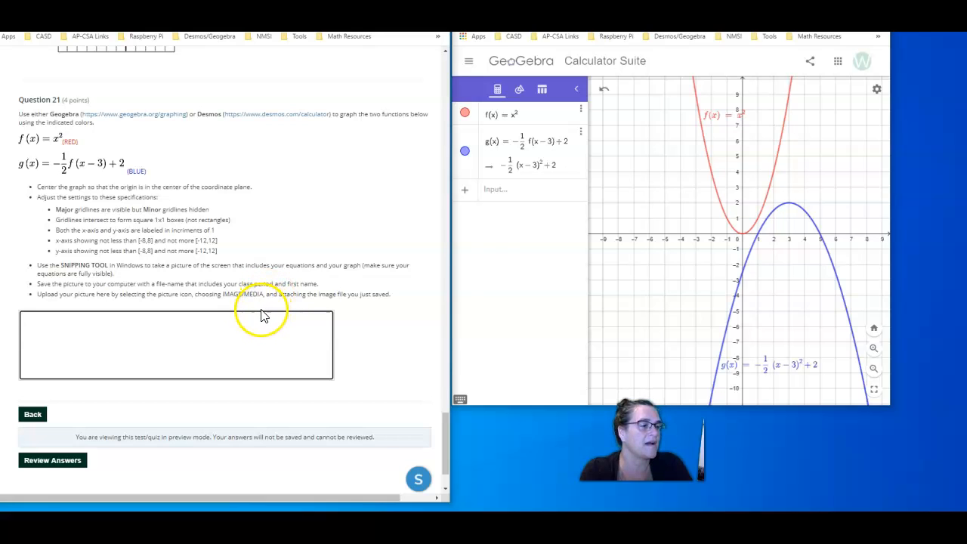
left_click(245, 367)
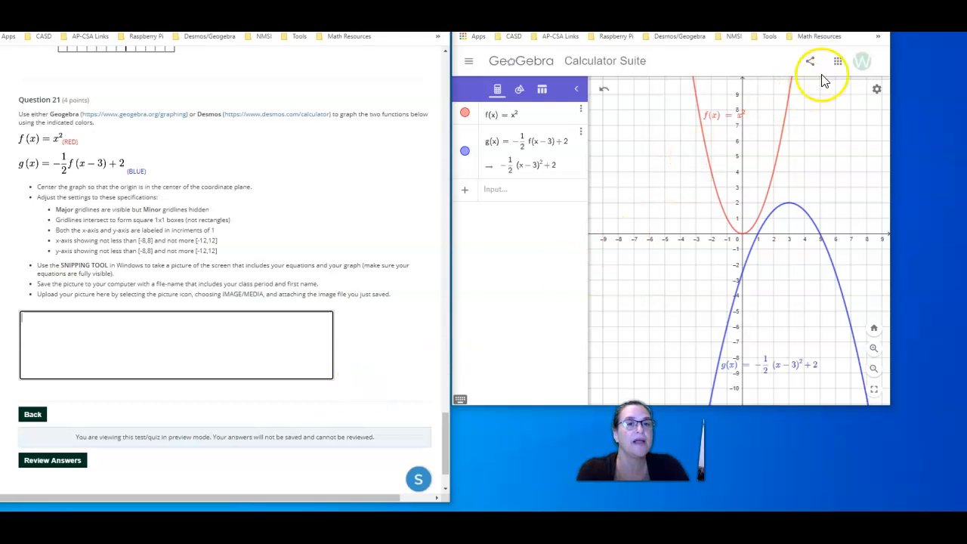
Open the Desmos graphing calculator in a new tab of the browser window with the GeoGebra graph
left_click_drag(778, 0, 777, 39)
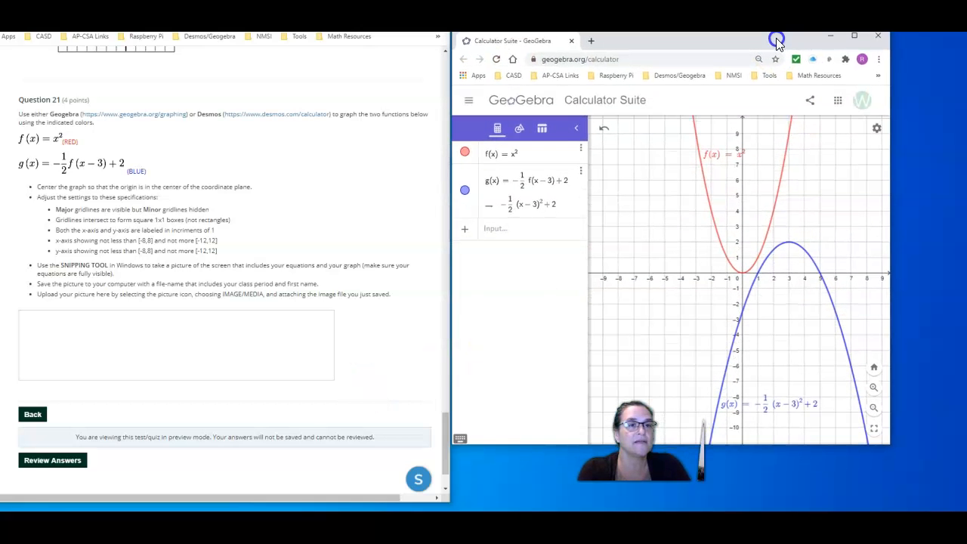
left_click(594, 44)
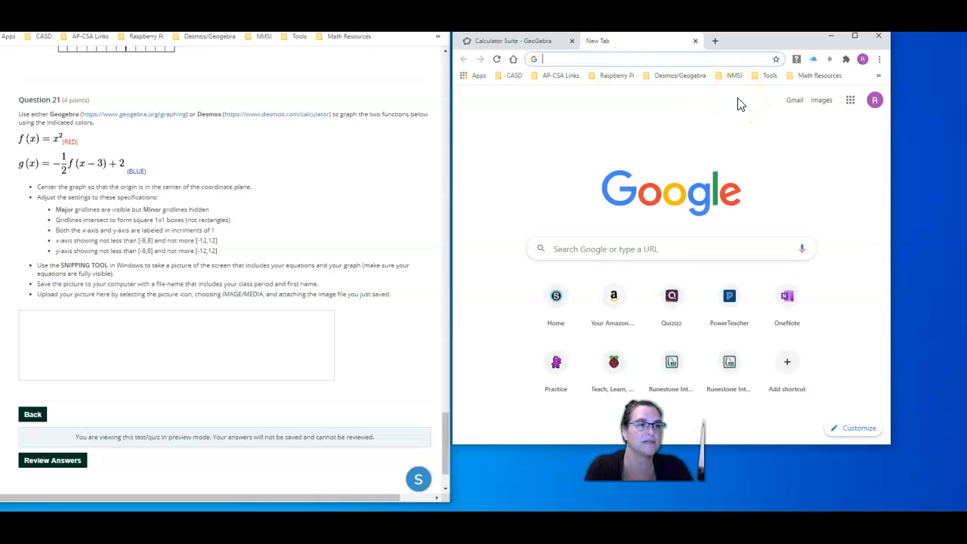
type("des")
key("Return")
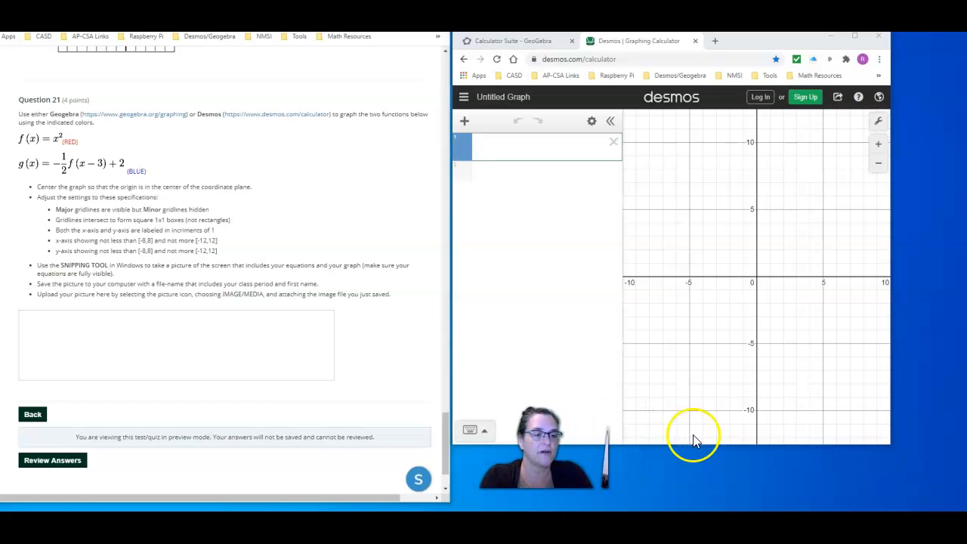
Enlarge the browser window, hide the minor gridlines, and set both the x-axis and y-axis steps to 1
left_click(877, 433)
left_click_drag(889, 446, 956, 507)
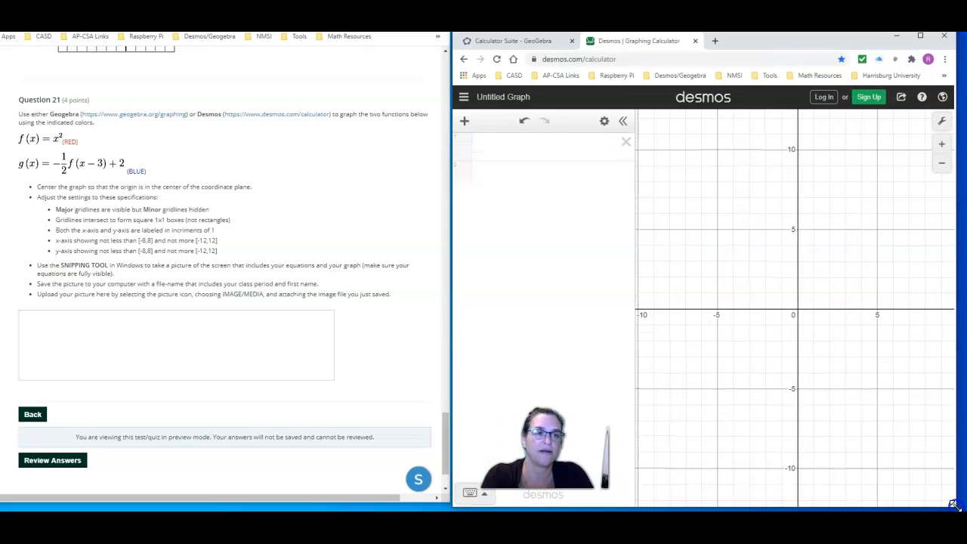
left_click(945, 123)
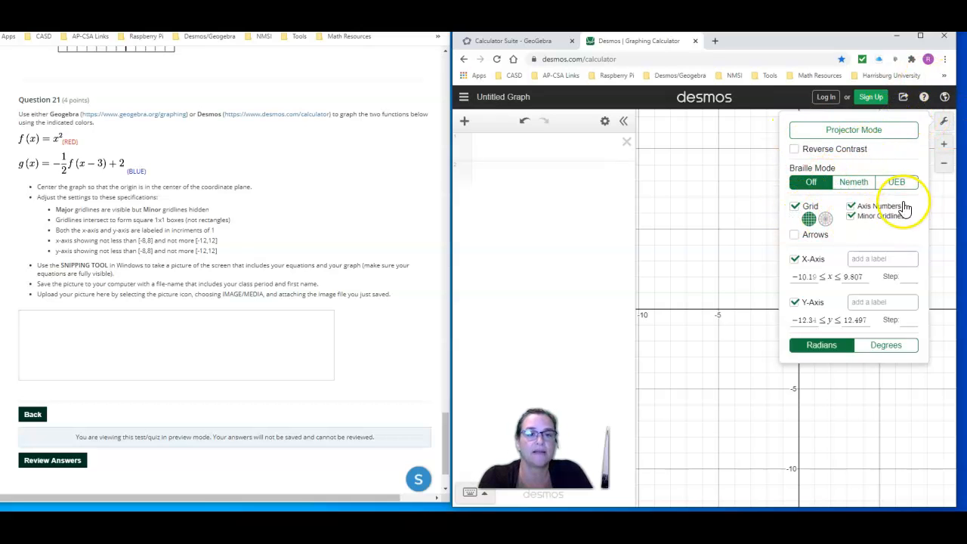
left_click(851, 217)
left_click(875, 220)
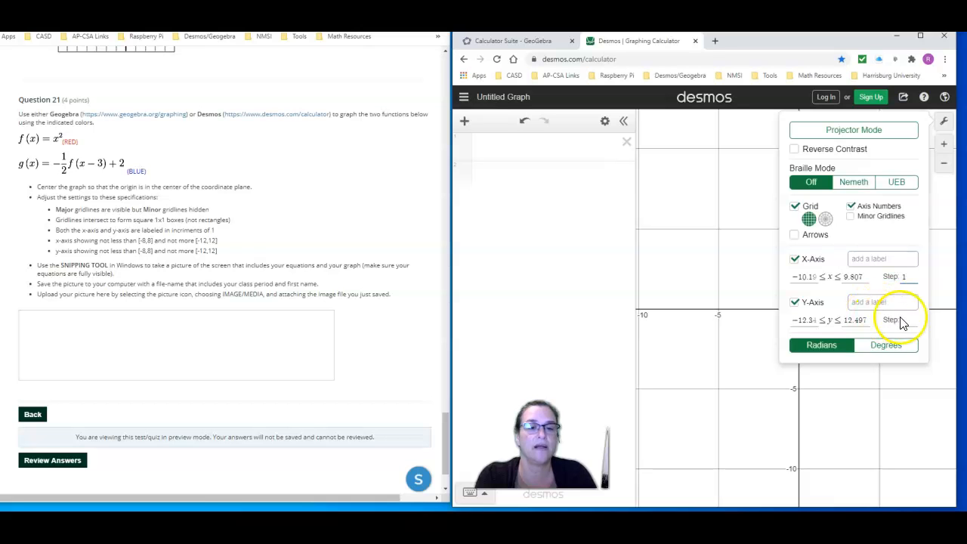
type("1")
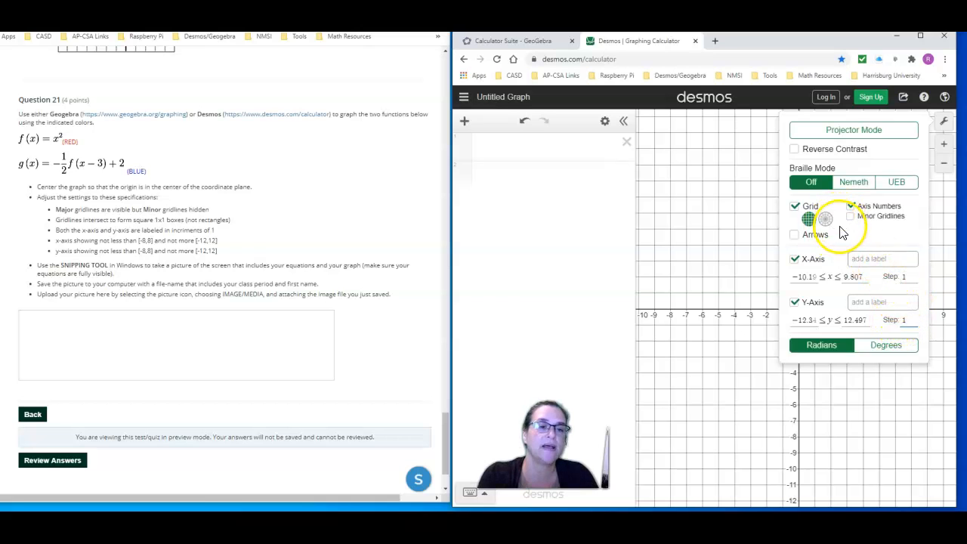
left_click(943, 122)
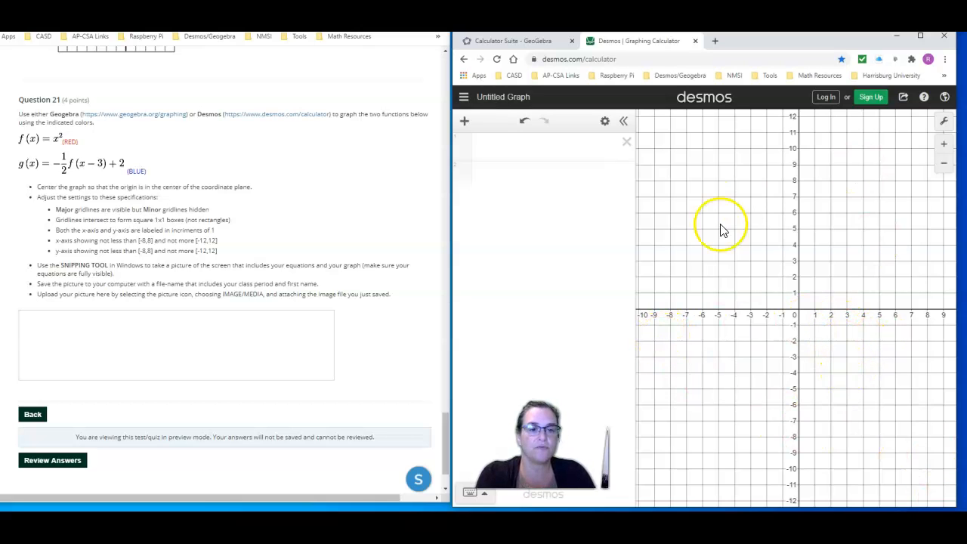
Shrink the browser window and center the origin so both axes show about -10 to 10
mouse_move(848, 361)
left_mouse_down()
mouse_move(868, 335)
mouse_move(826, 263)
mouse_move(760, 373)
mouse_move(874, 330)
mouse_move(839, 340)
mouse_move(835, 361)
left_mouse_up()
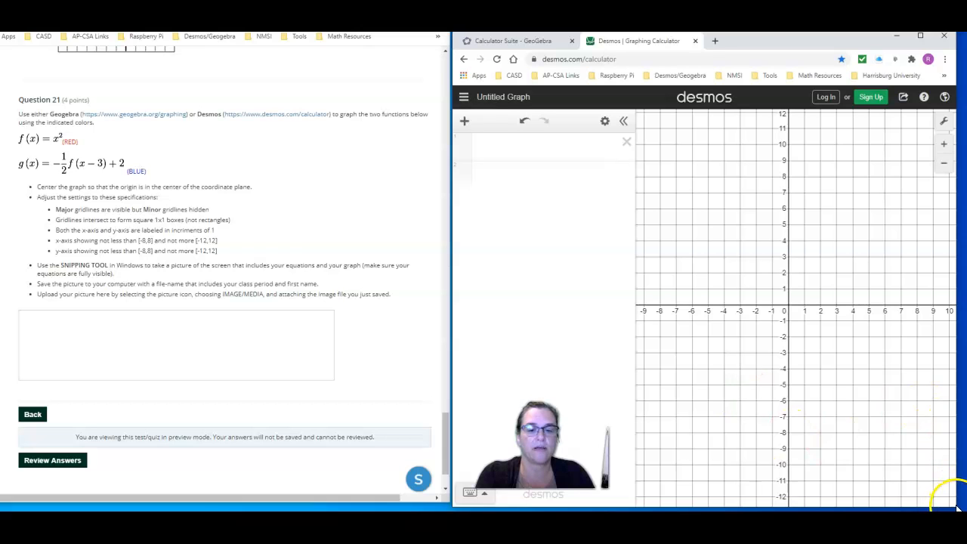
scroll(954, 505, "up", 3)
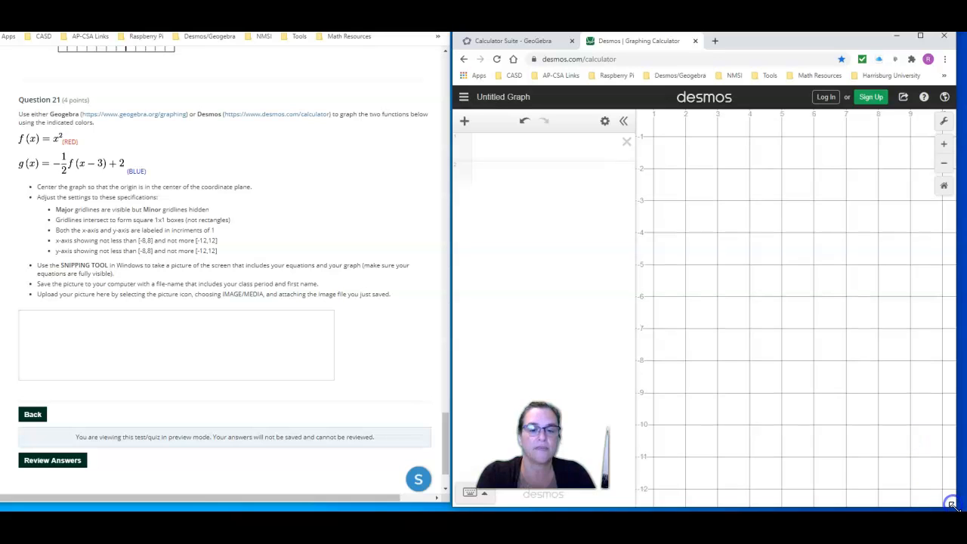
left_click_drag(953, 506, 931, 429)
left_click_drag(746, 159, 894, 336)
left_click(921, 163)
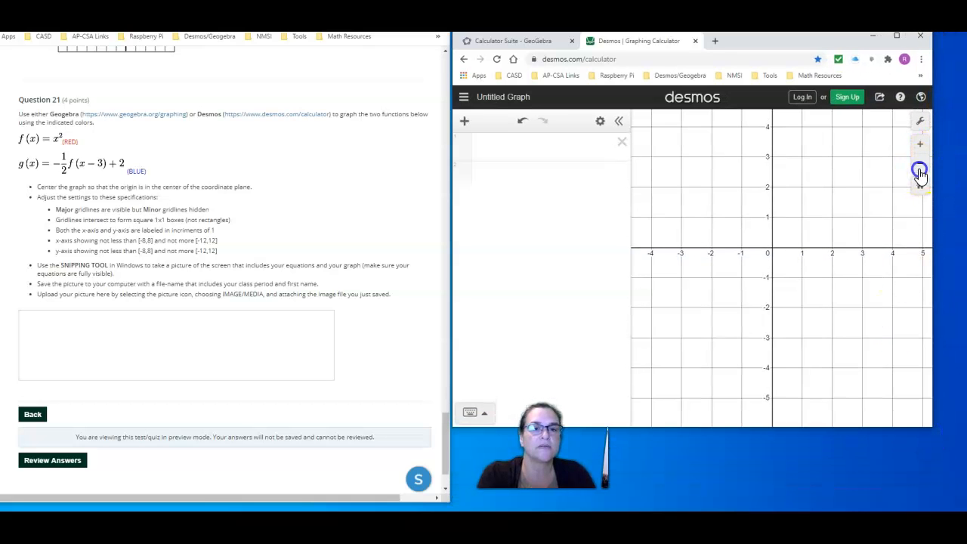
left_click_drag(838, 201, 839, 219)
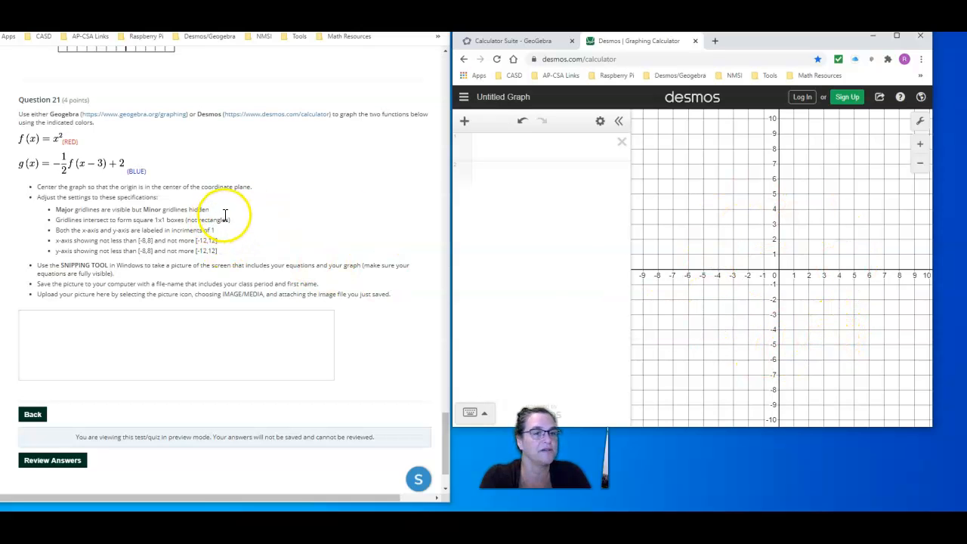
Enter the function f(x) = x^2 as the first expression
left_click(545, 147)
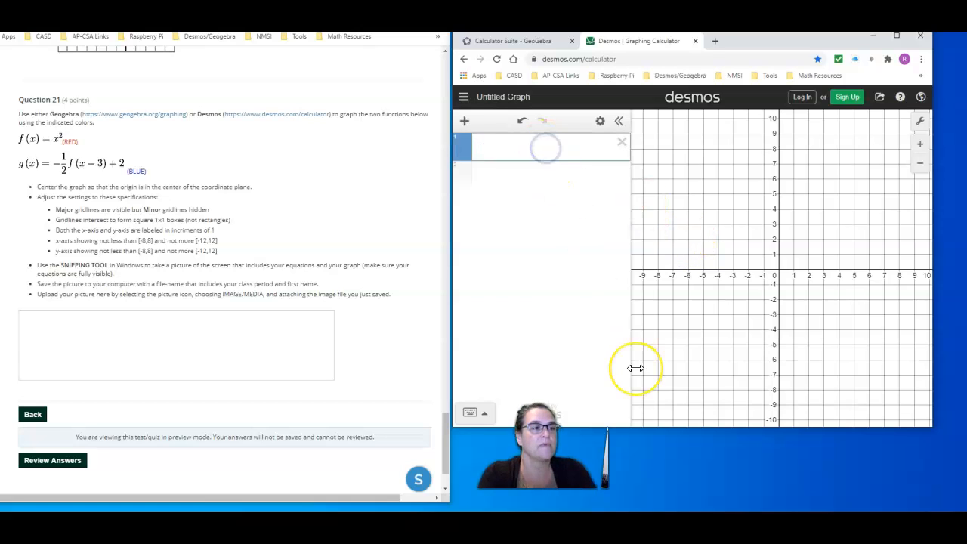
type("f(x")
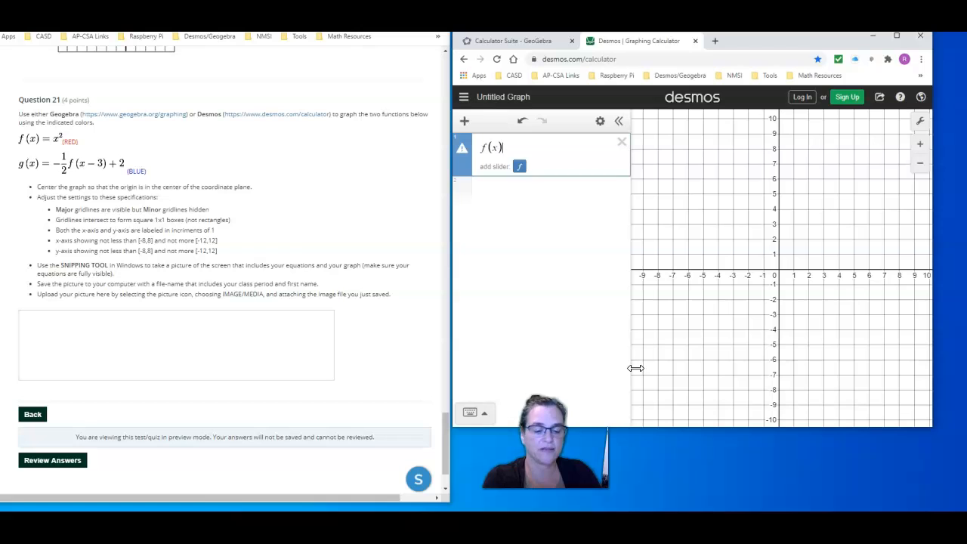
type(")=x^2")
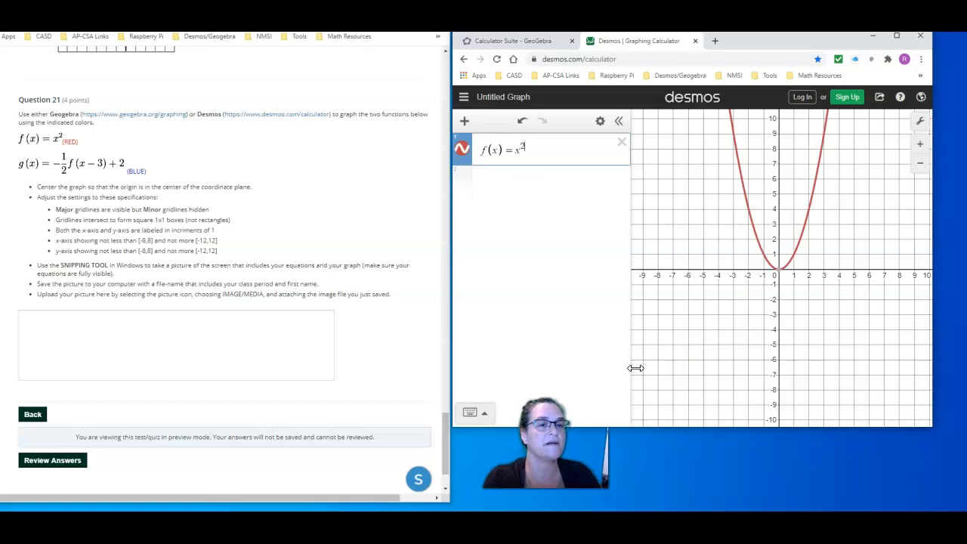
key("Return")
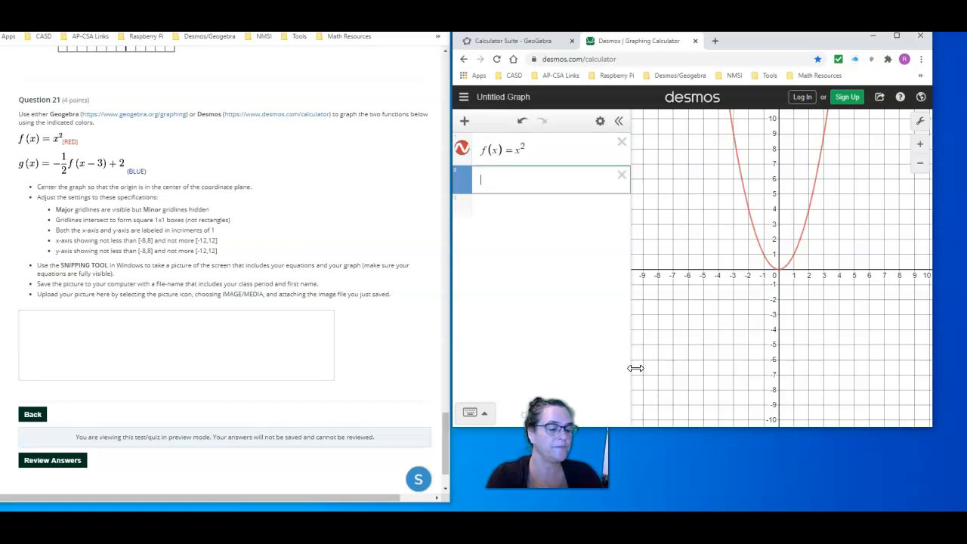
Enter the function g(x) = -1/2 f(x-3) + 2 as the second expression
type("g(x")
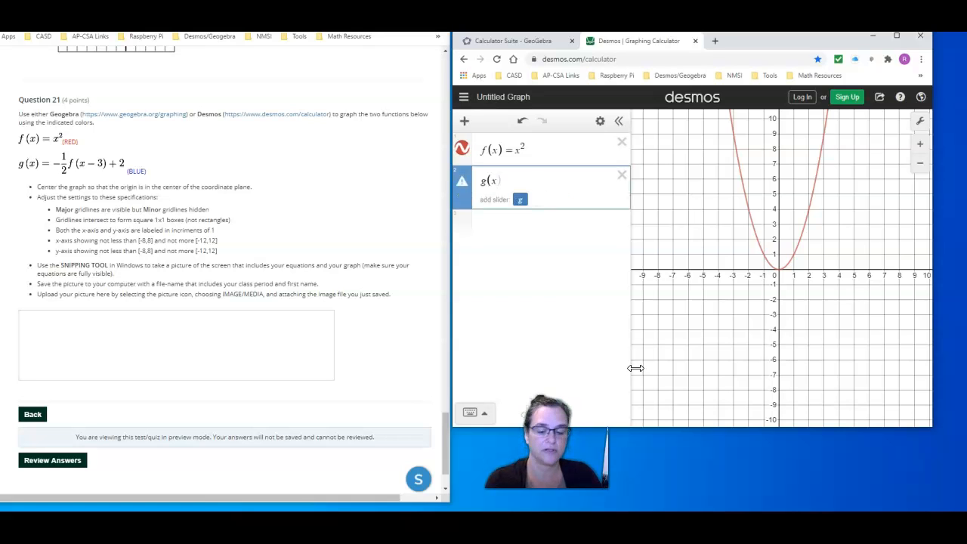
type(")=")
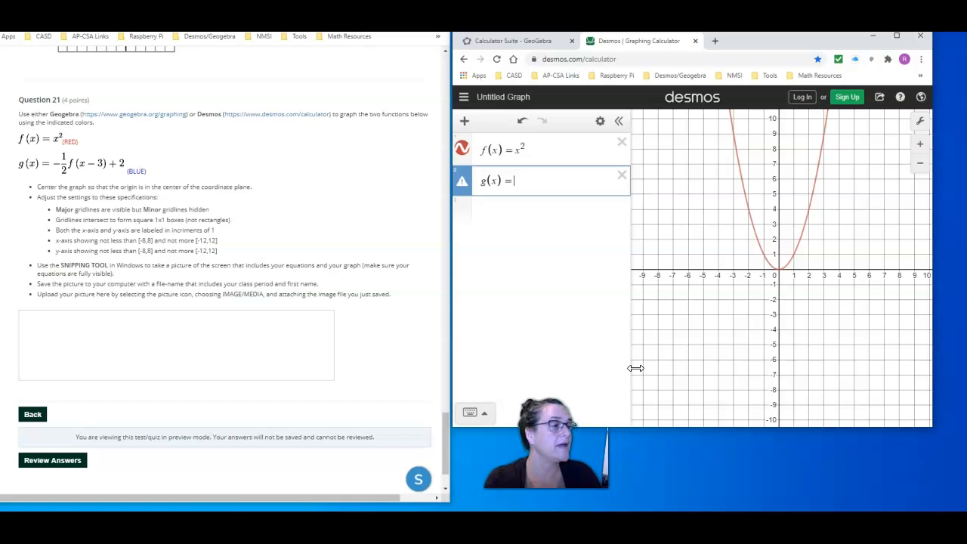
type("-1/2")
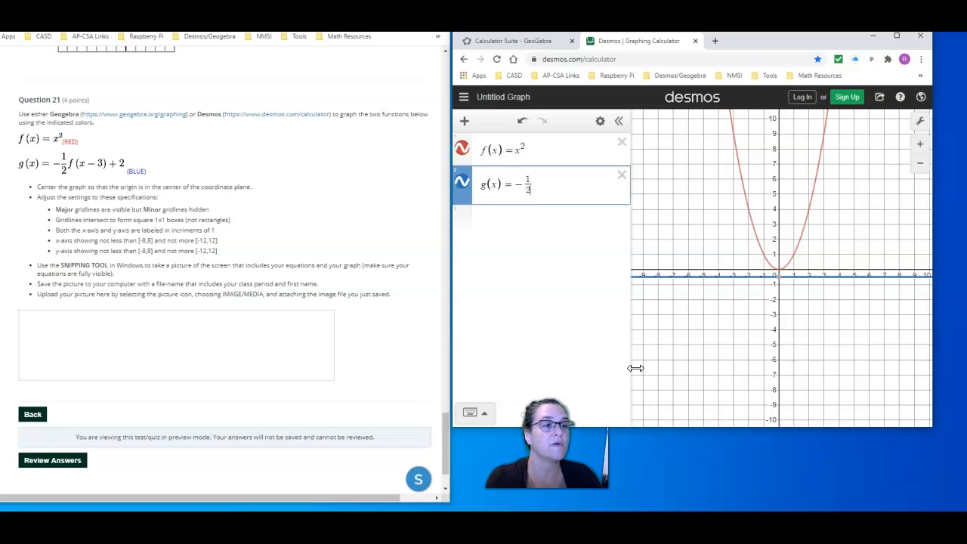
key("Right")
type("f(x - 3")
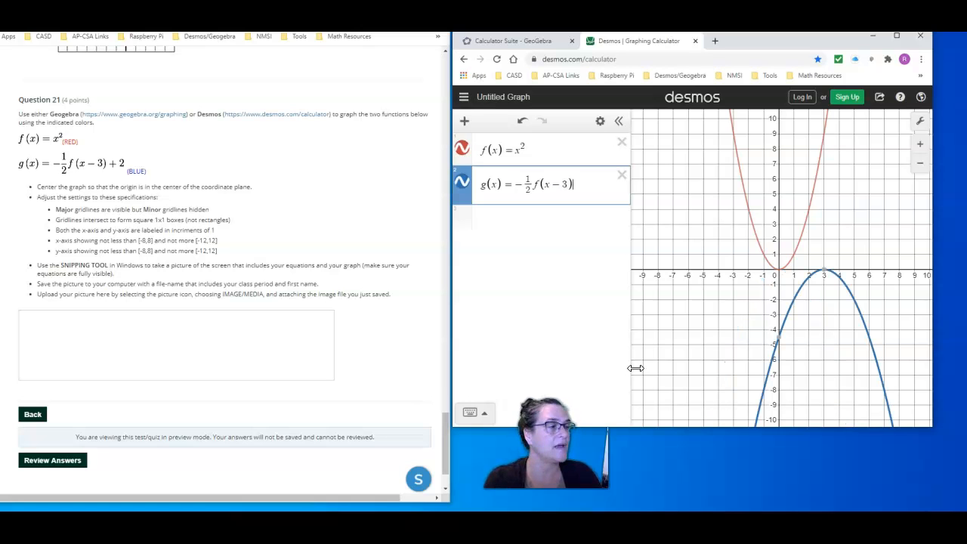
key("Right")
type("+2")
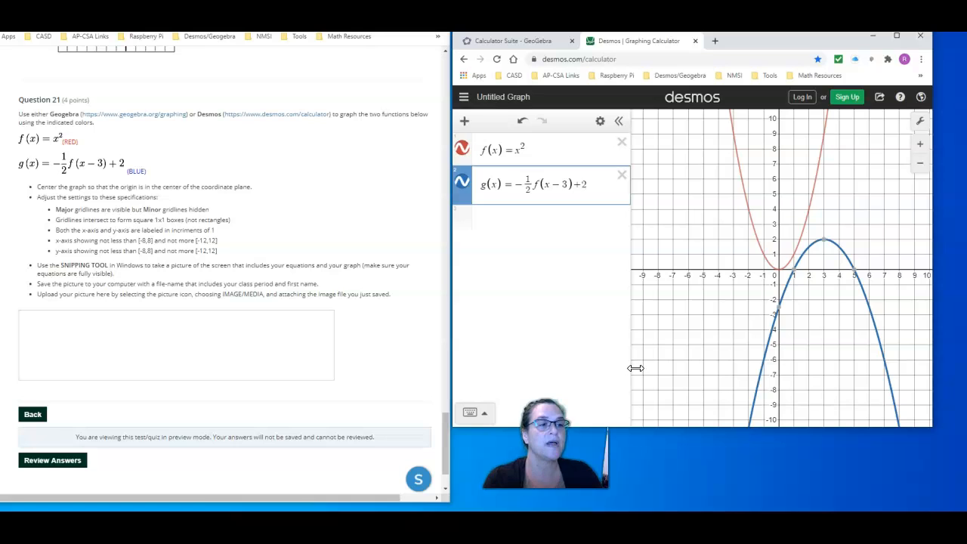
key("Return")
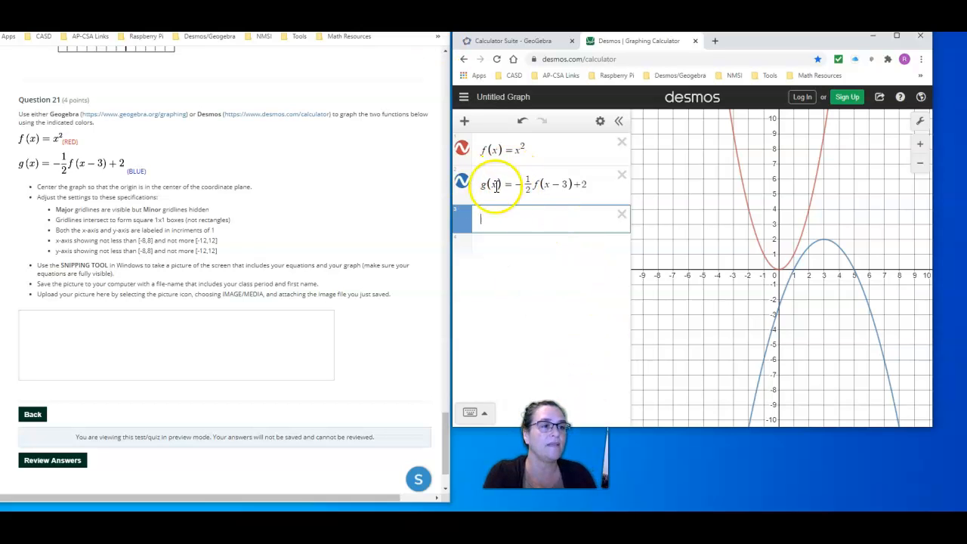
Compare the equation list and graph in GeoGebra with the Desmos version, and return to Desmos
left_click(529, 42)
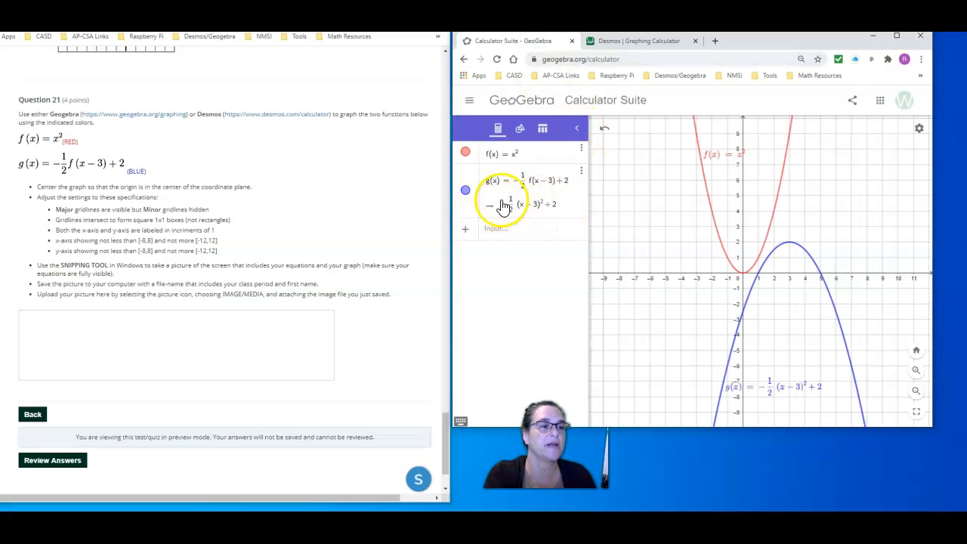
left_click(631, 43)
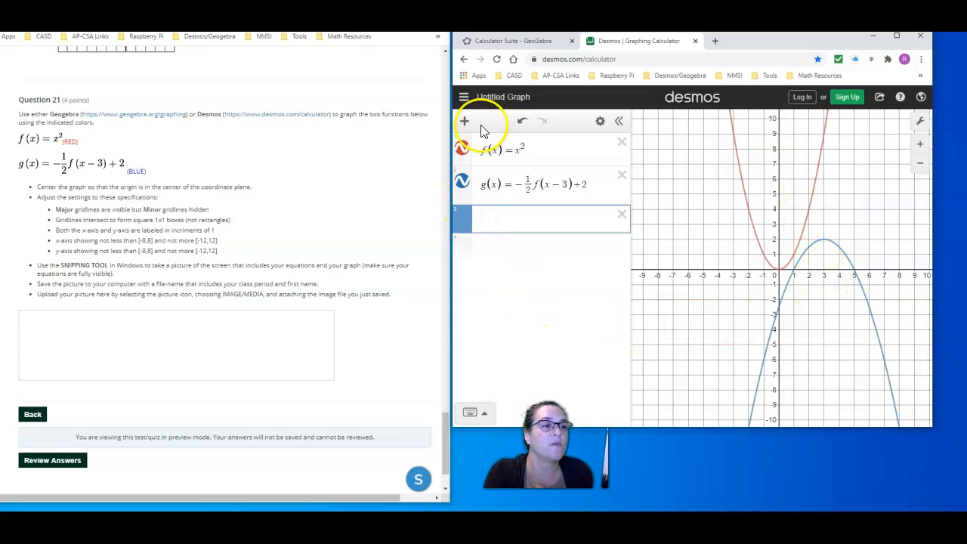
Try other colors and line styles for f(x), and set it back to a solid red line
left_click(560, 148)
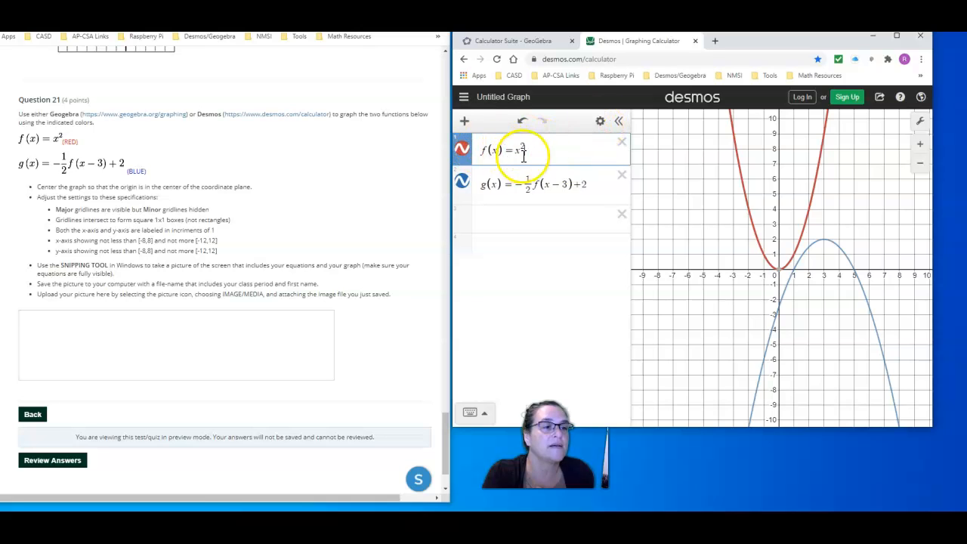
left_click(599, 121)
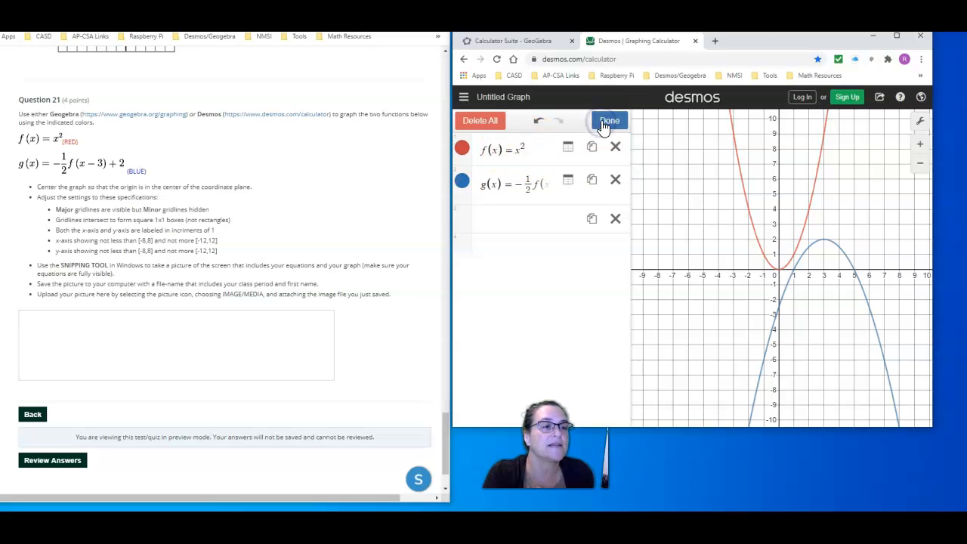
left_click(463, 150)
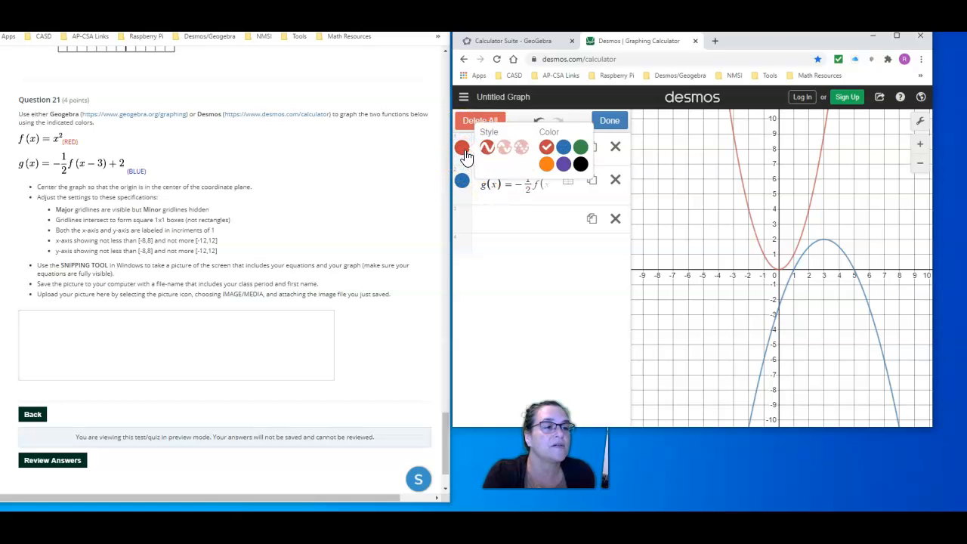
left_click(546, 164)
left_click(564, 165)
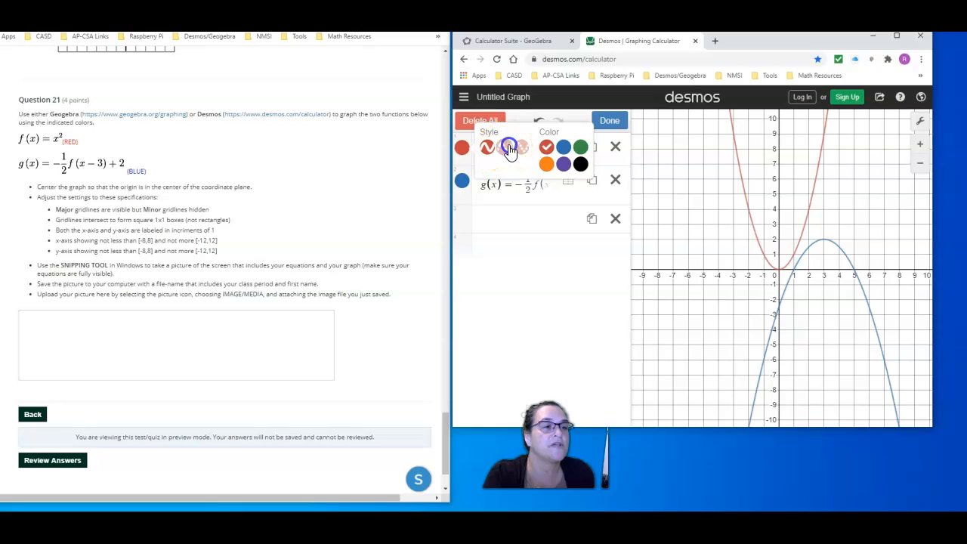
left_click(486, 146)
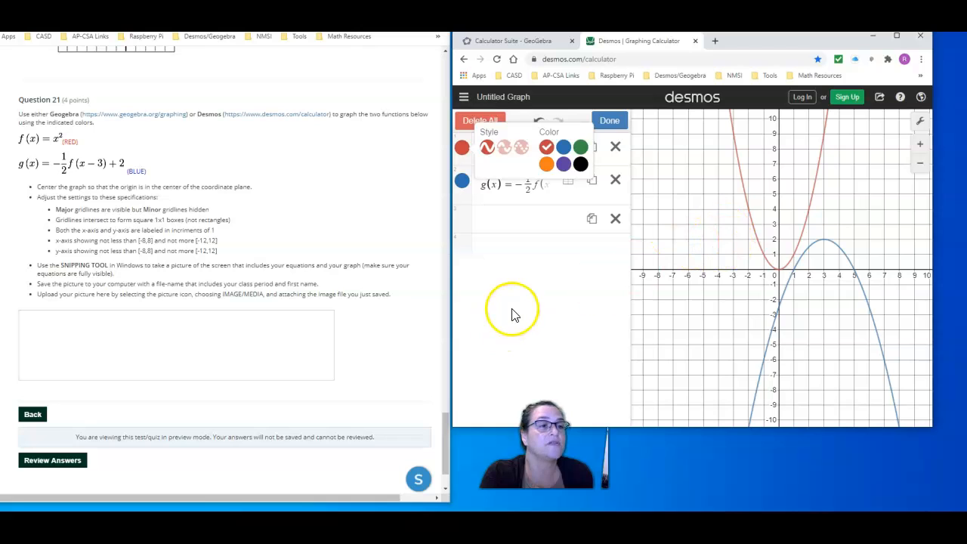
left_click(532, 277)
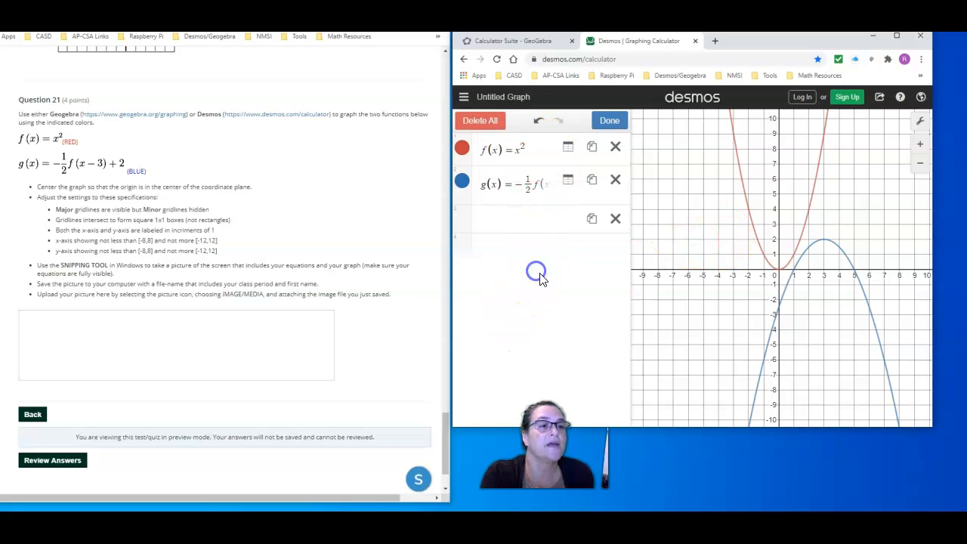
left_click(609, 123)
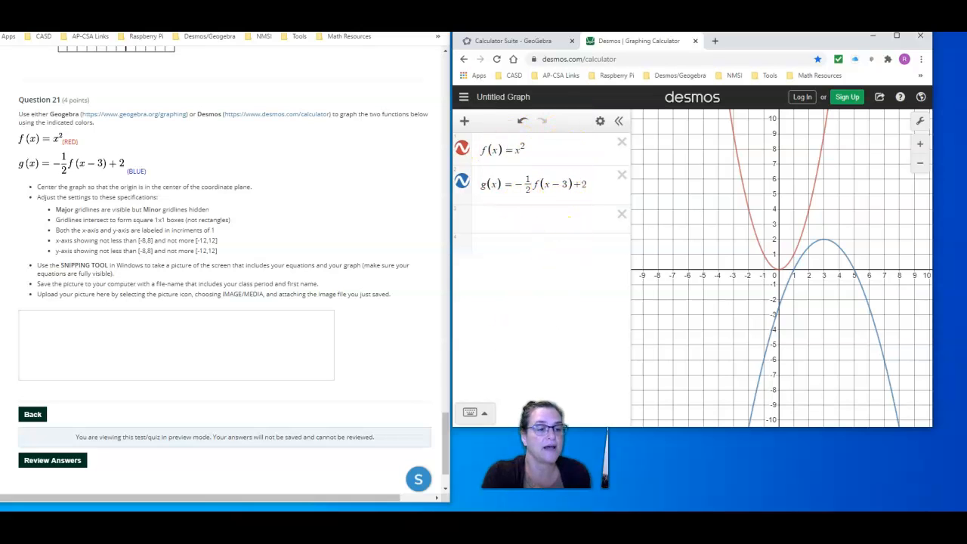
Capture the Desmos expression list and graph together as a new snip with Snipping Tool
left_click(529, 522)
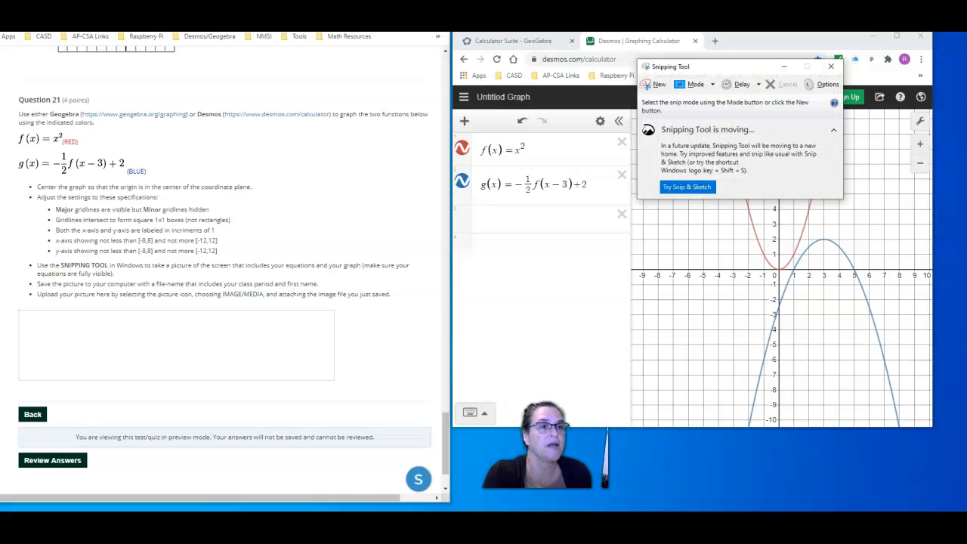
left_click(652, 88)
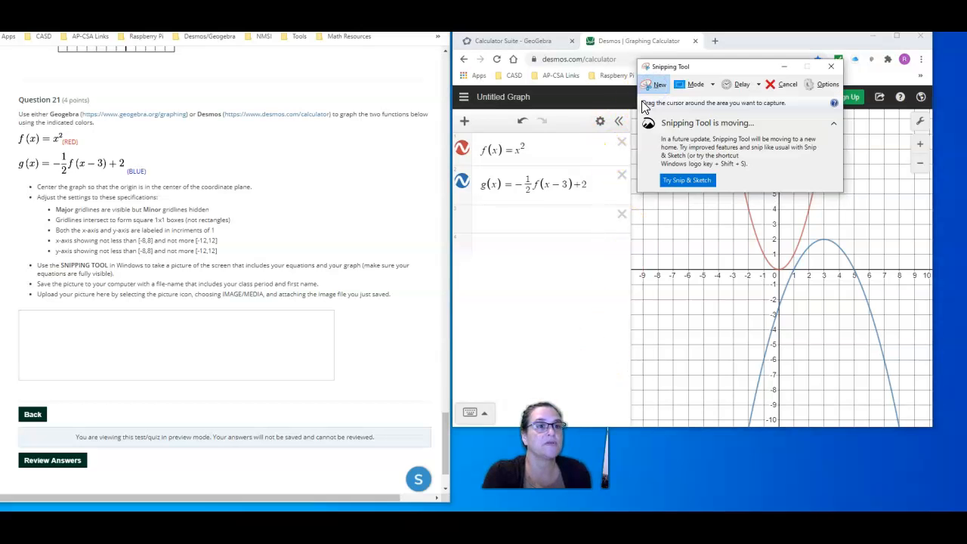
left_click_drag(456, 85, 924, 423)
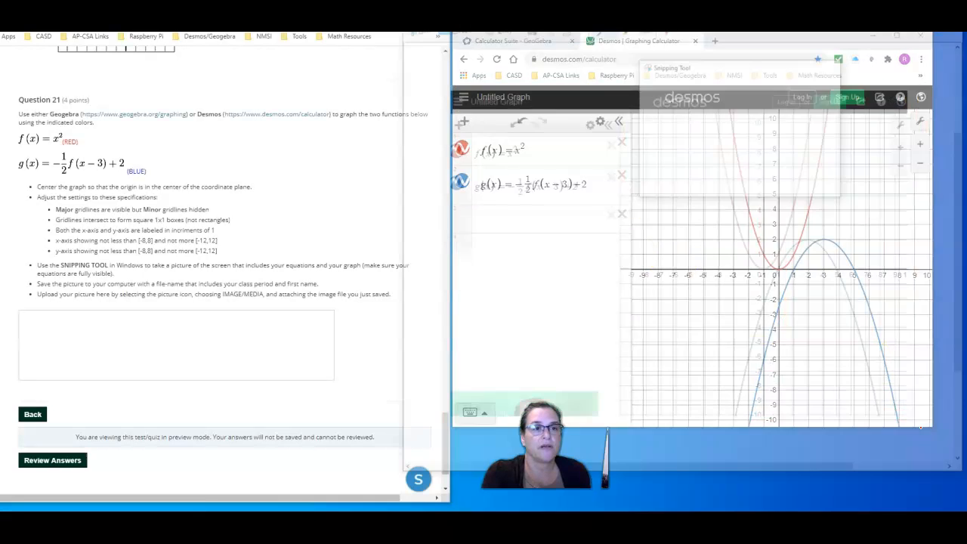